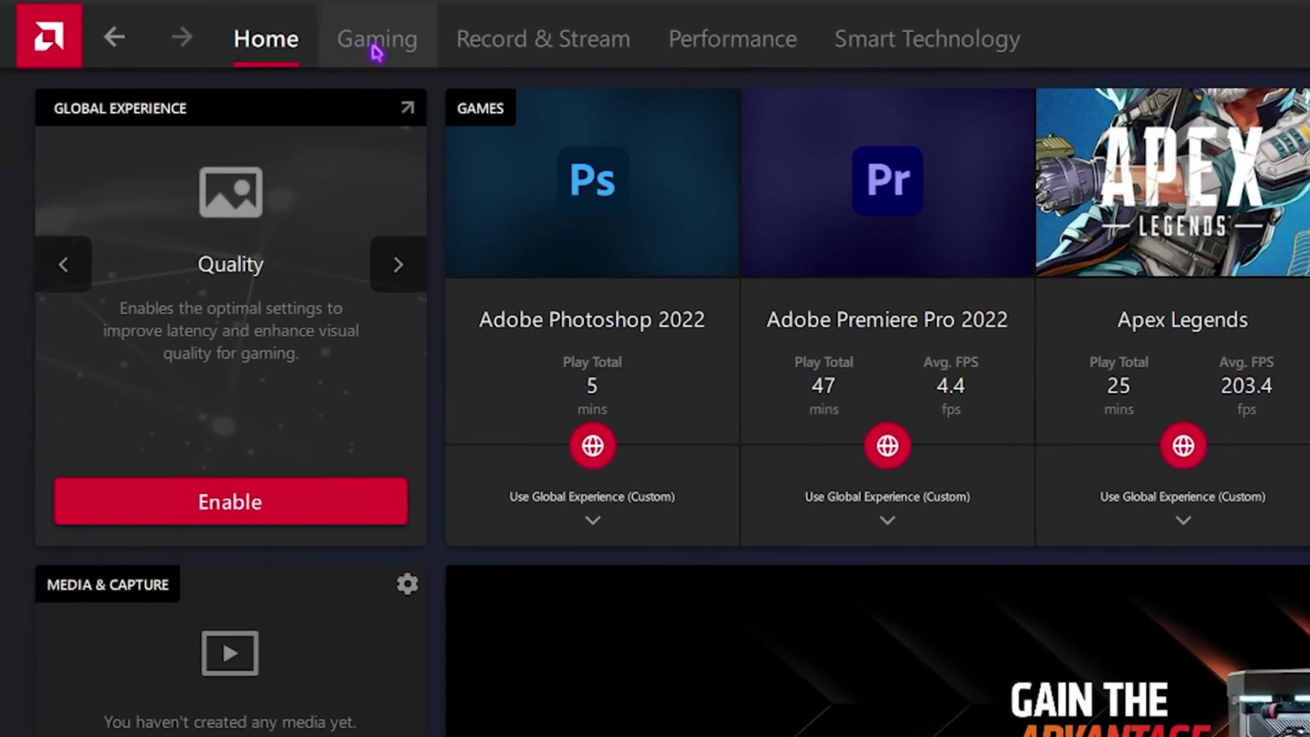
Preview the Gaming tab, the AMD GPU tweak .reg files and GearUP Booster's Fortnite boost page
left_click(376, 51)
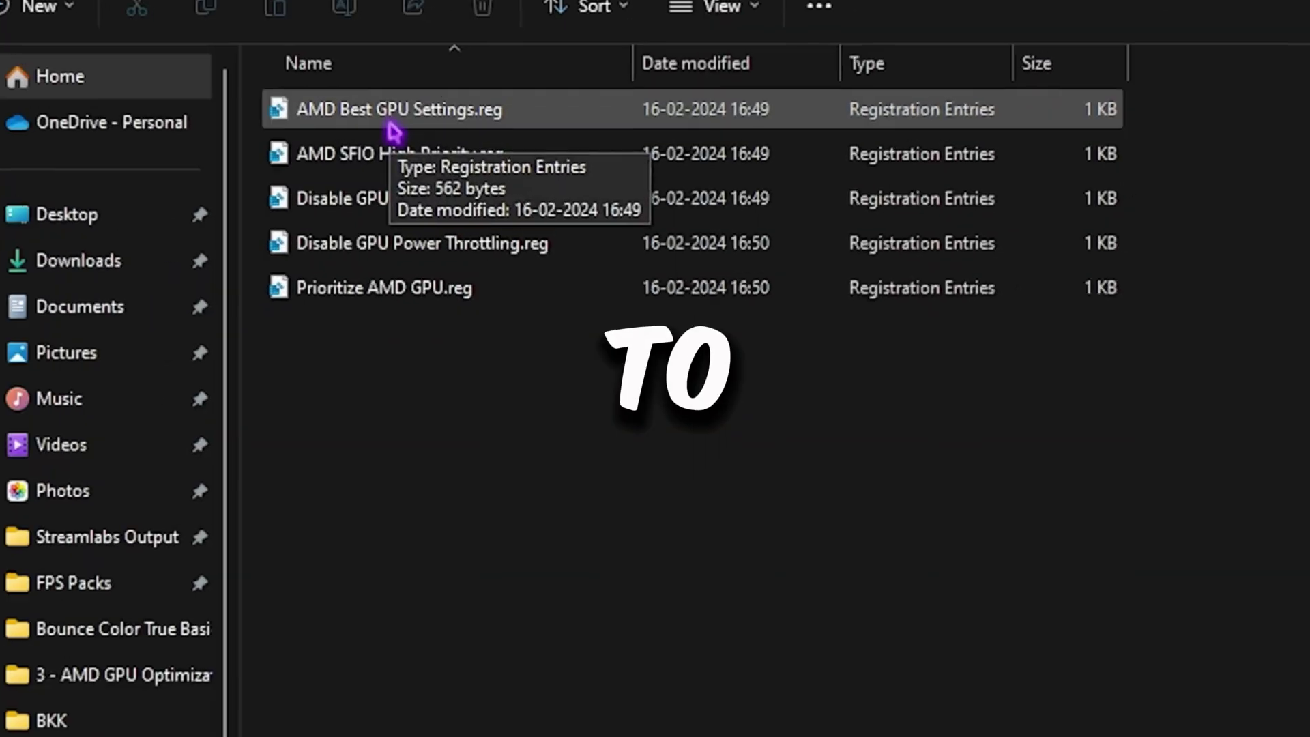
left_click(413, 152)
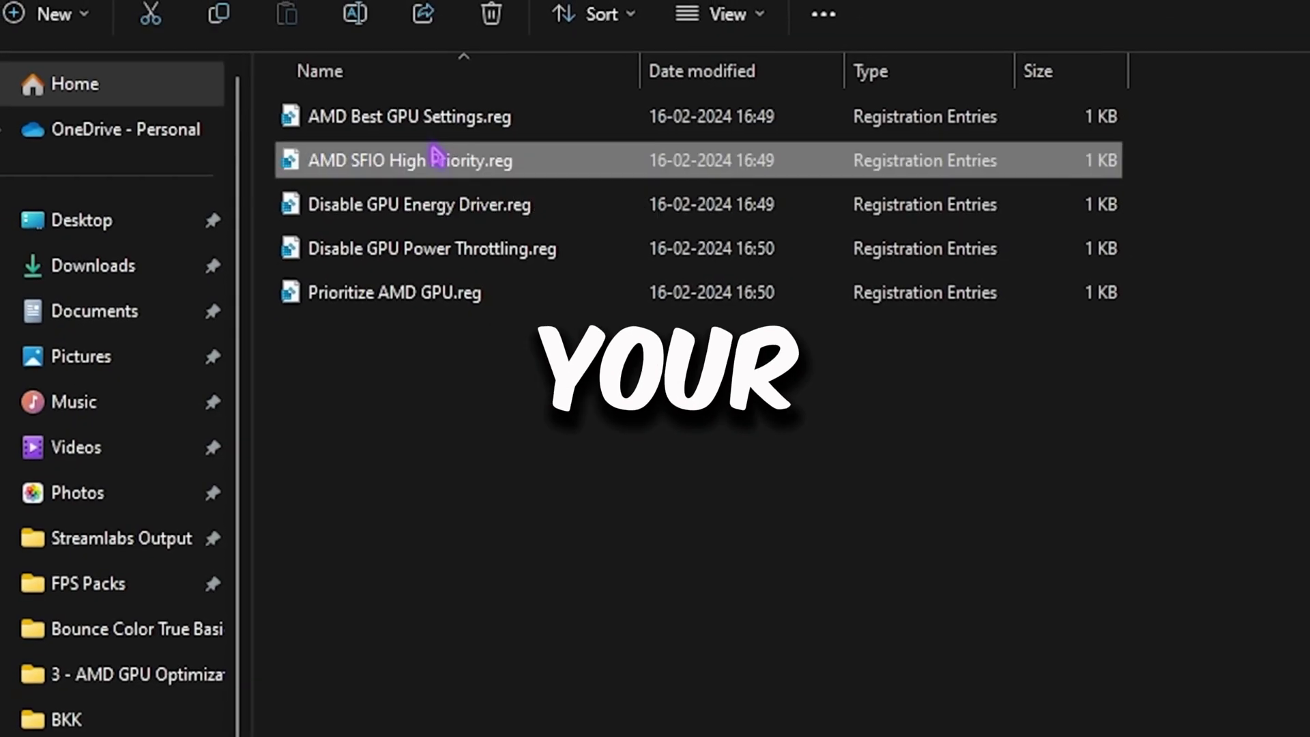
left_click(353, 254, "ctrl")
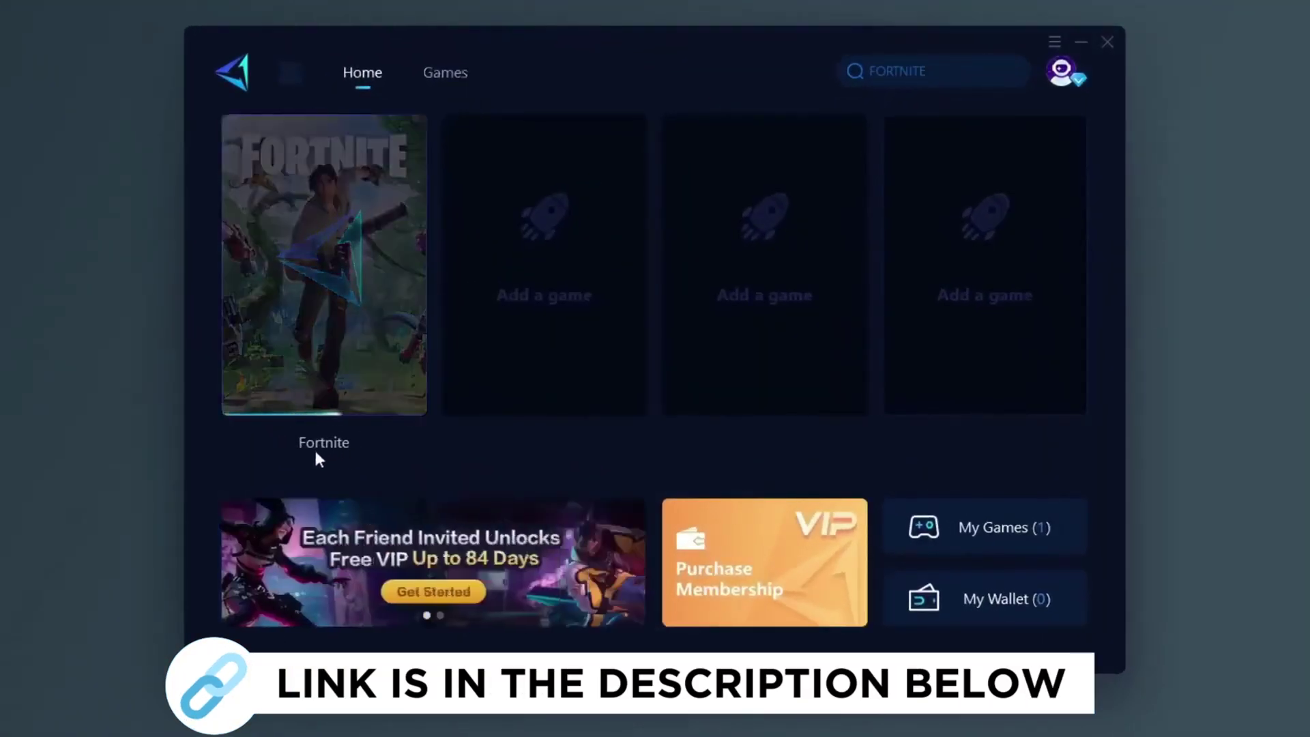
left_click(314, 448)
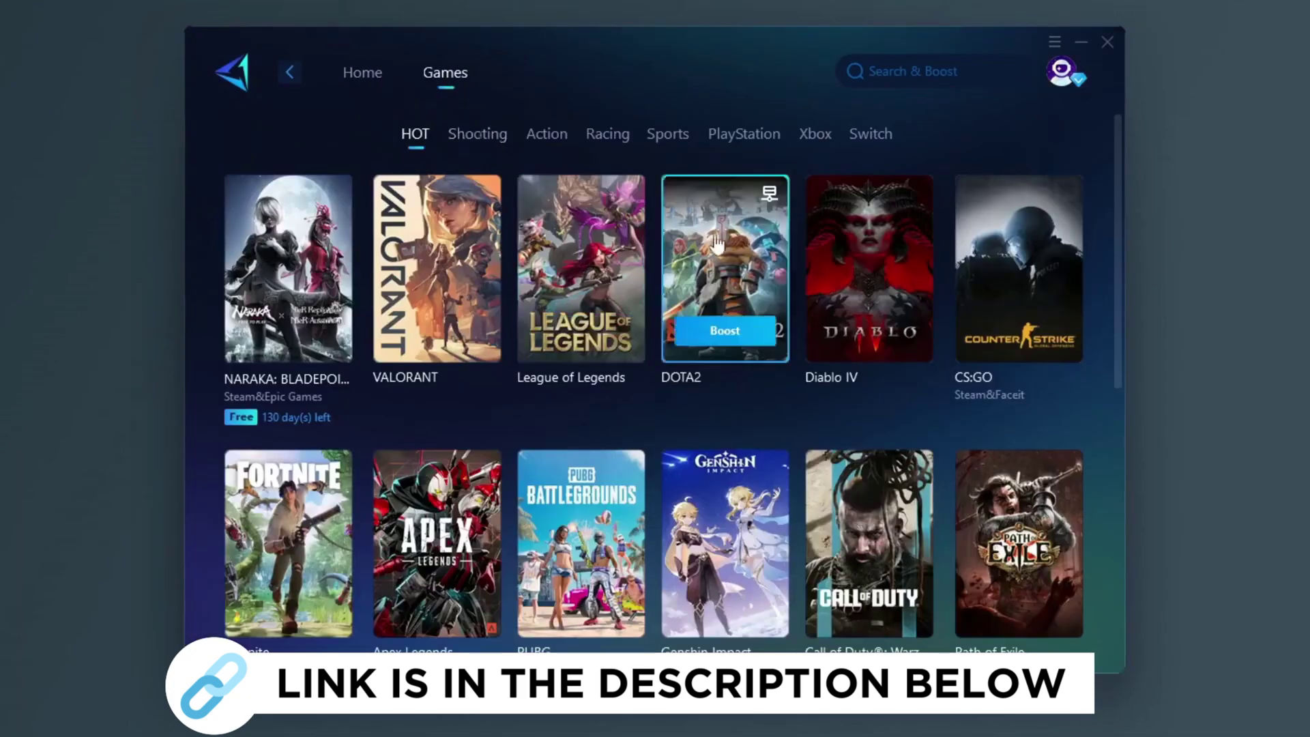
scroll(551, 242, "down", 2)
Open the GearUp Booster download link from the YouTube video description
scroll(612, 328, "down", 4)
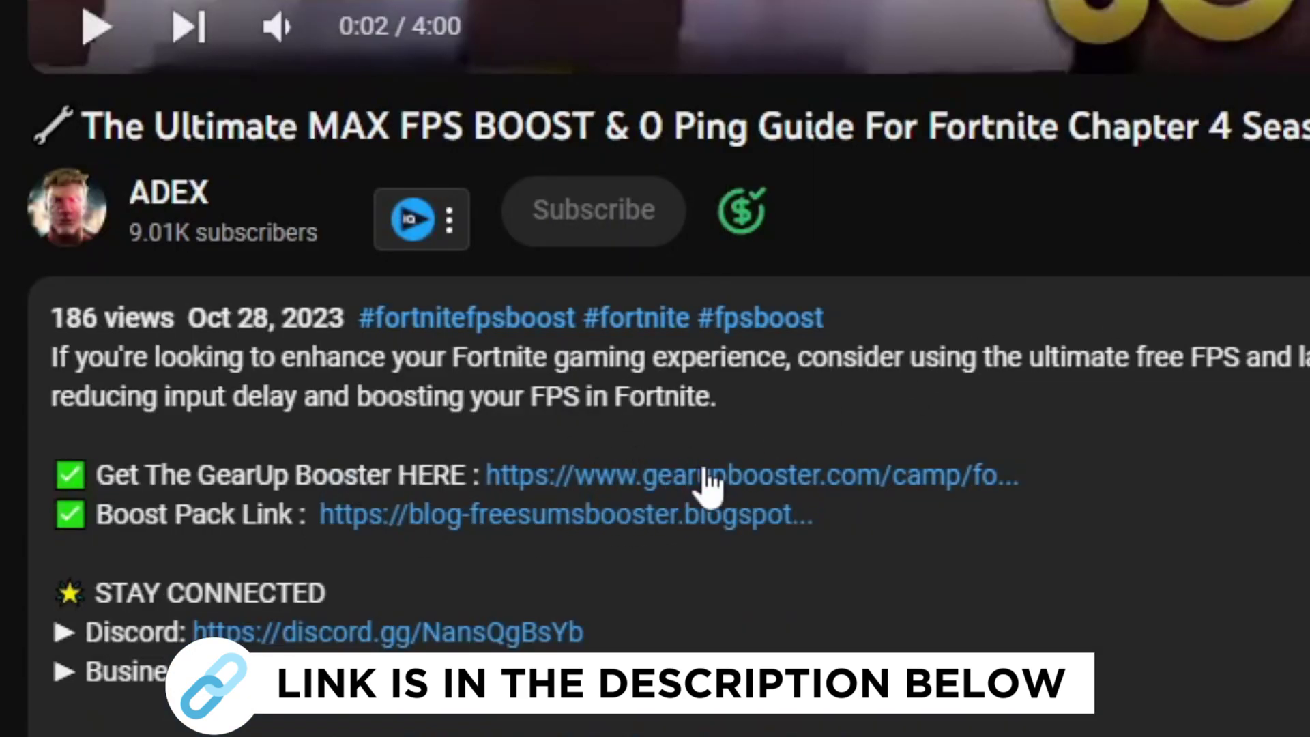
left_click(708, 482)
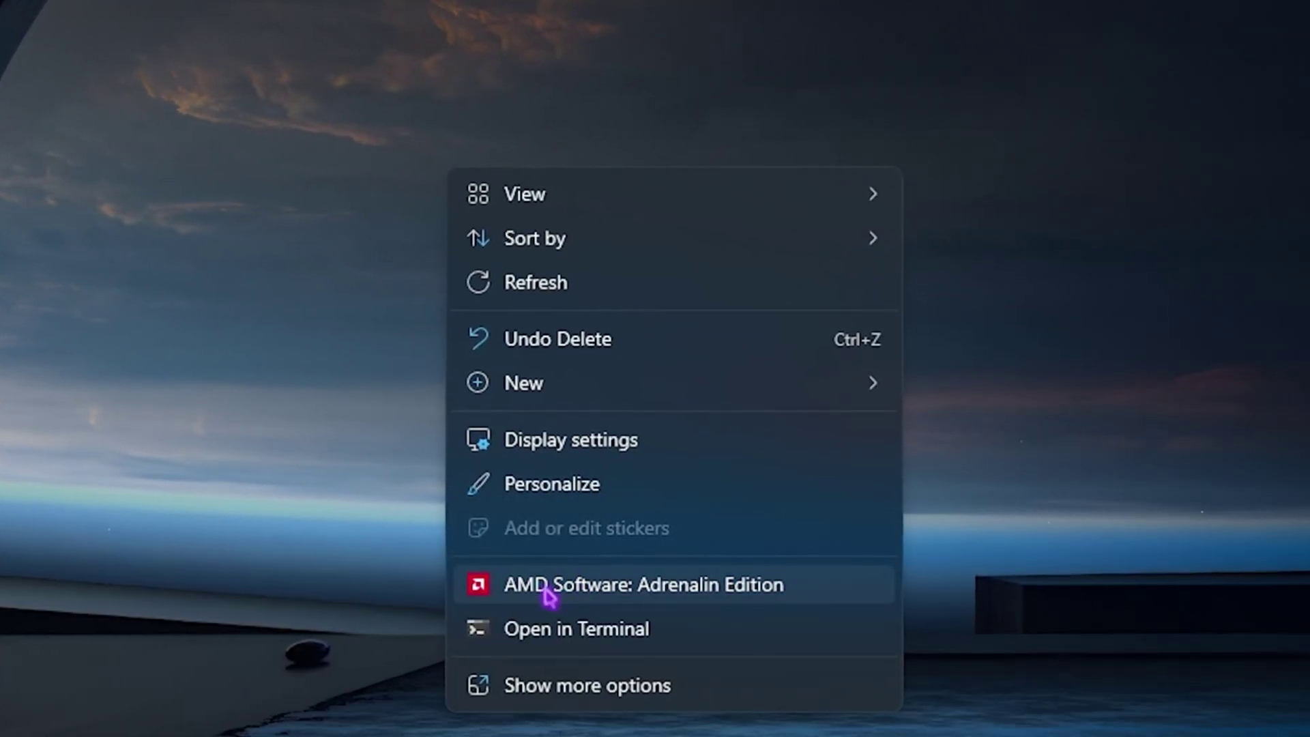
Launch AMD Software: Adrenalin Edition and confirm driver 24.1.1 is up to date
left_click(599, 595)
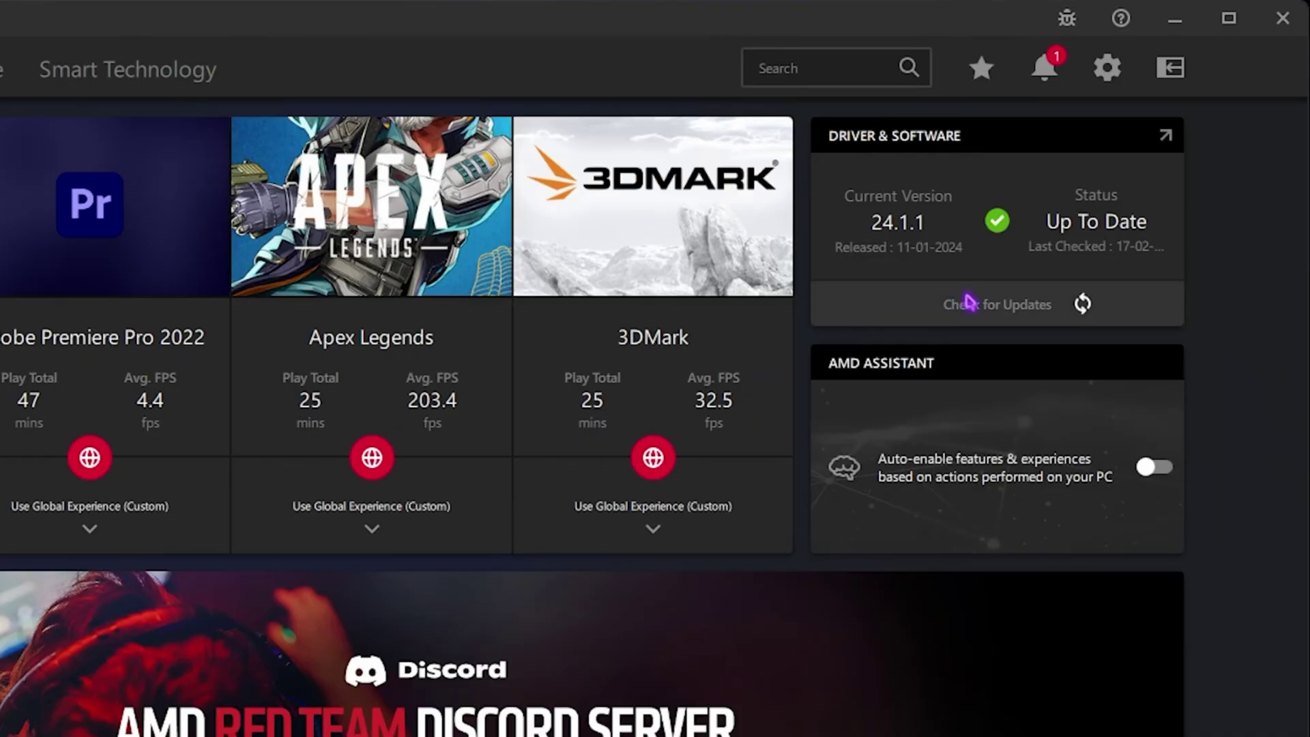
left_click(969, 303)
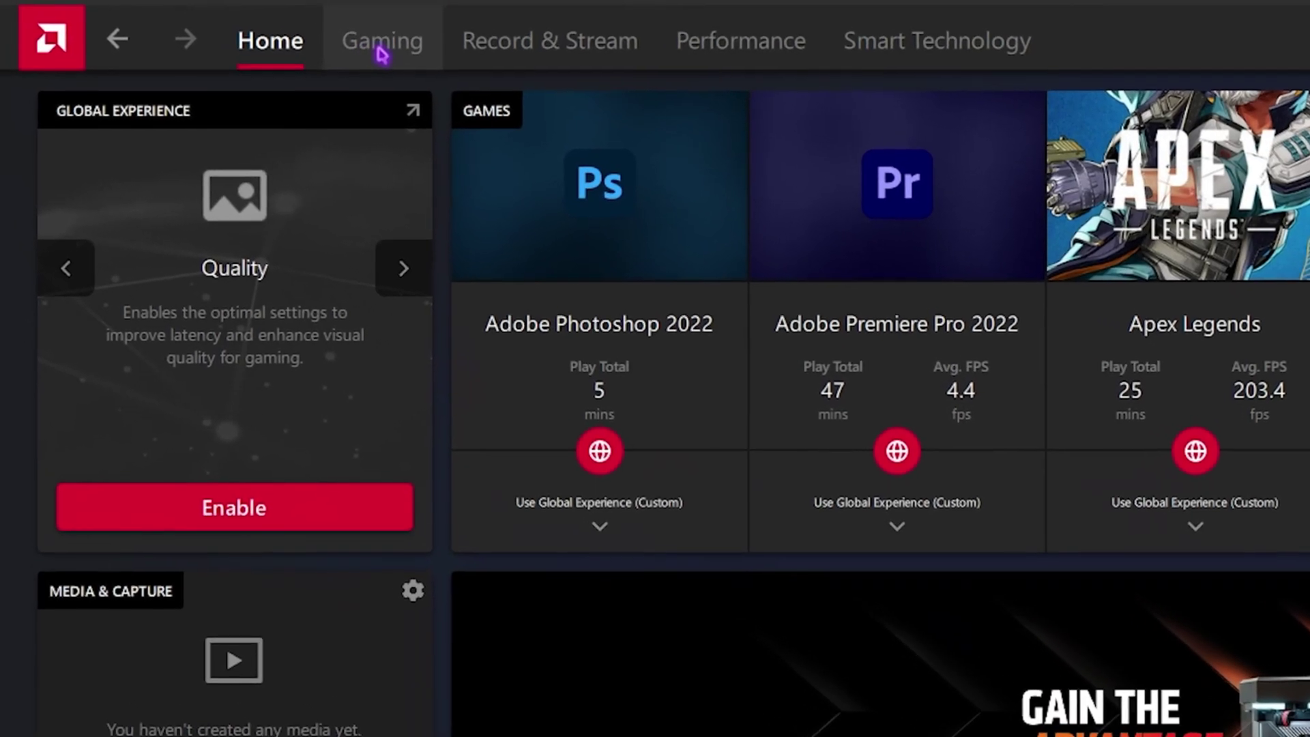
Review Gaming > Graphics options showing Super Resolution, Fluid Motion Frames and Anti-Lag enabled
left_click(379, 45)
left_click(197, 122)
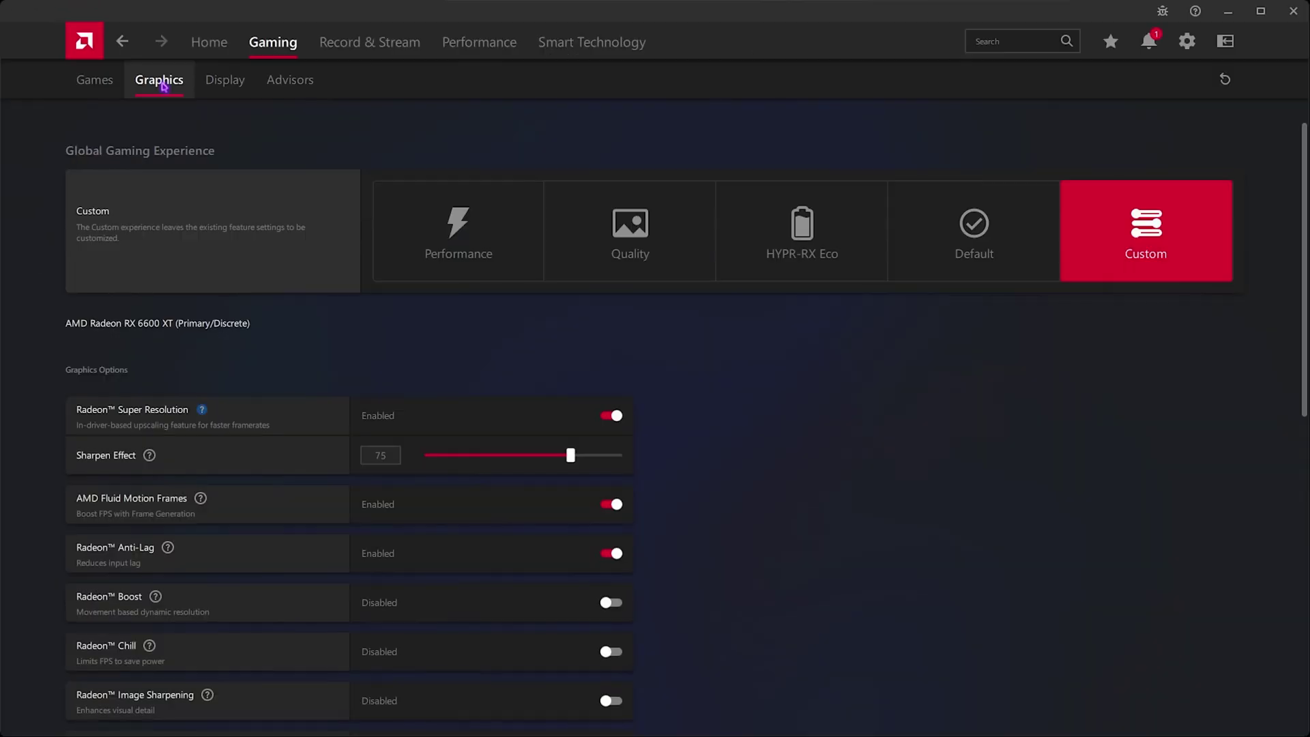
scroll(219, 360, "down", 1)
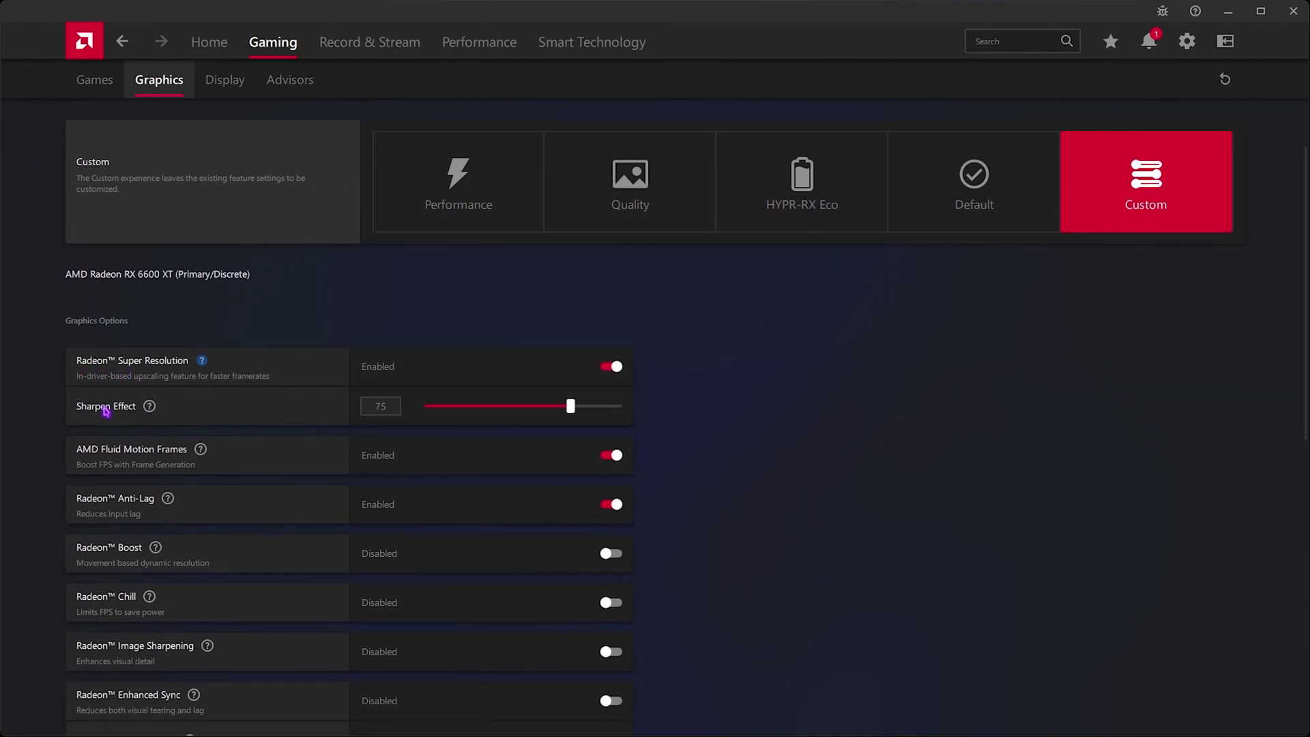
scroll(265, 434, "down", 2)
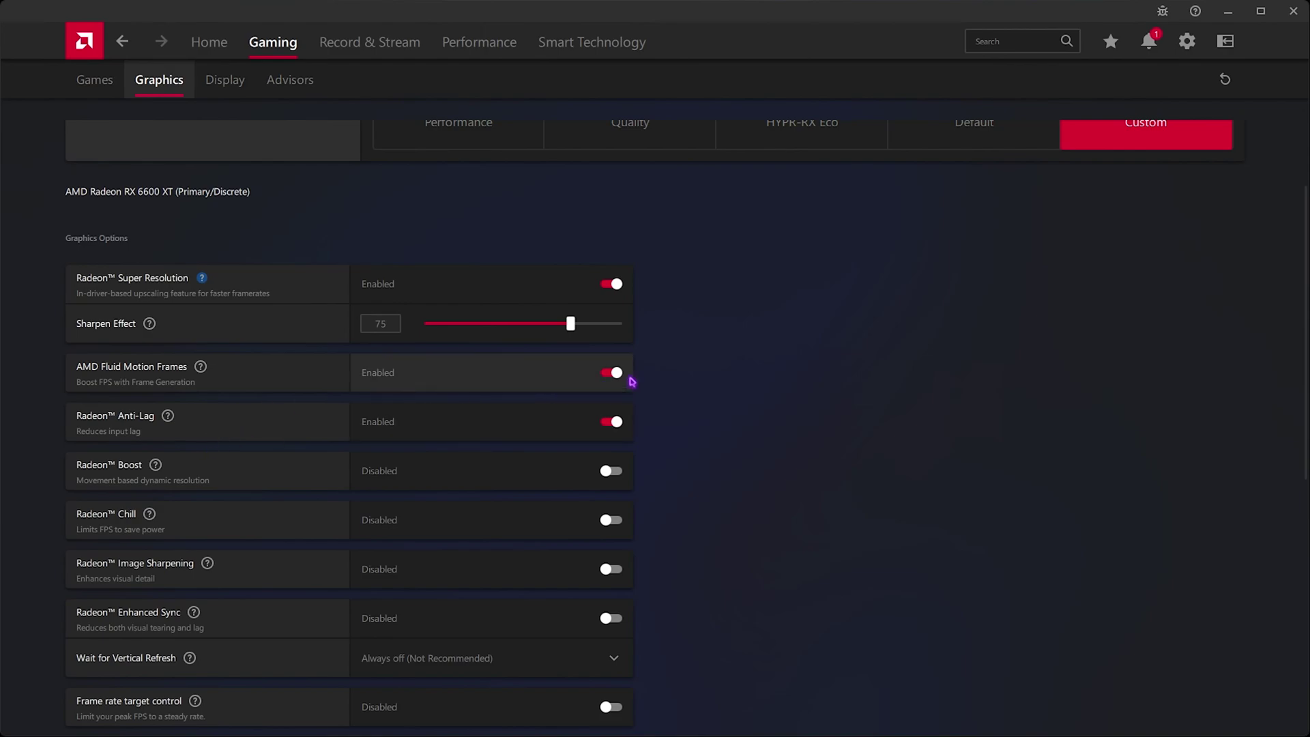
scroll(231, 459, "down", 1)
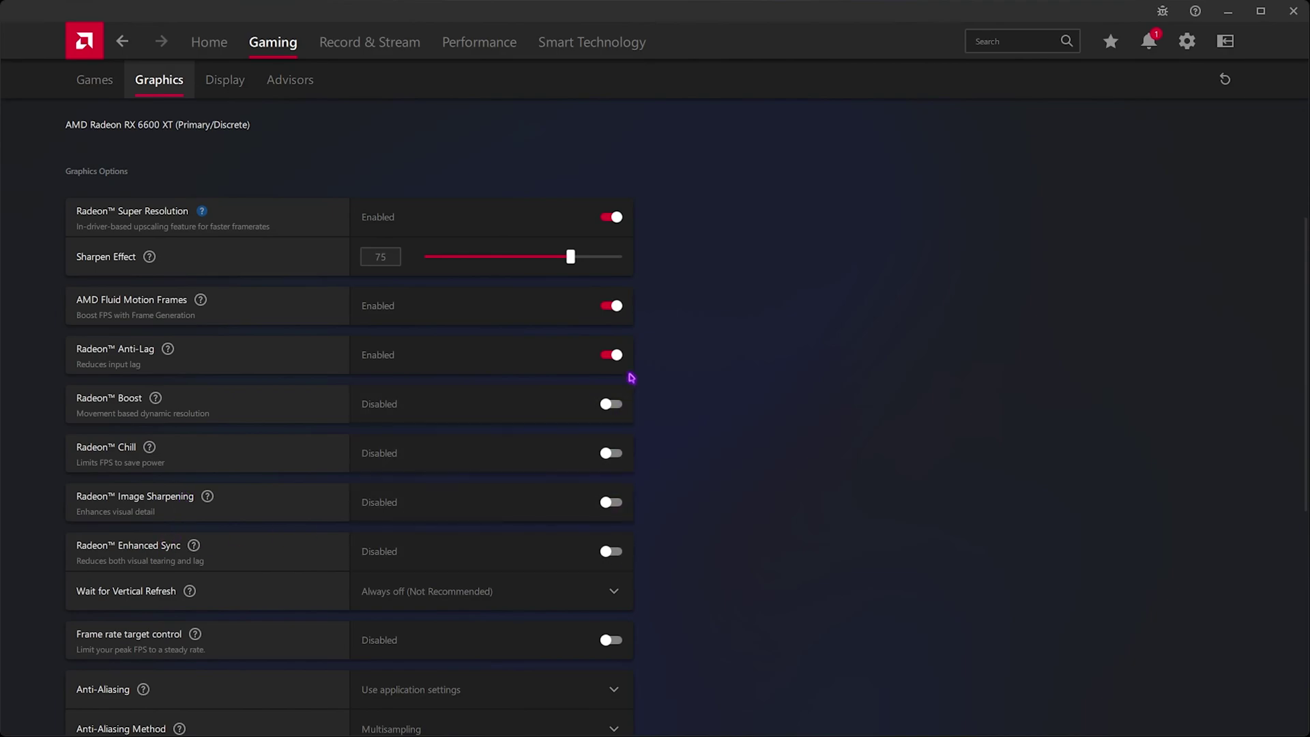
scroll(96, 348, "down", 4)
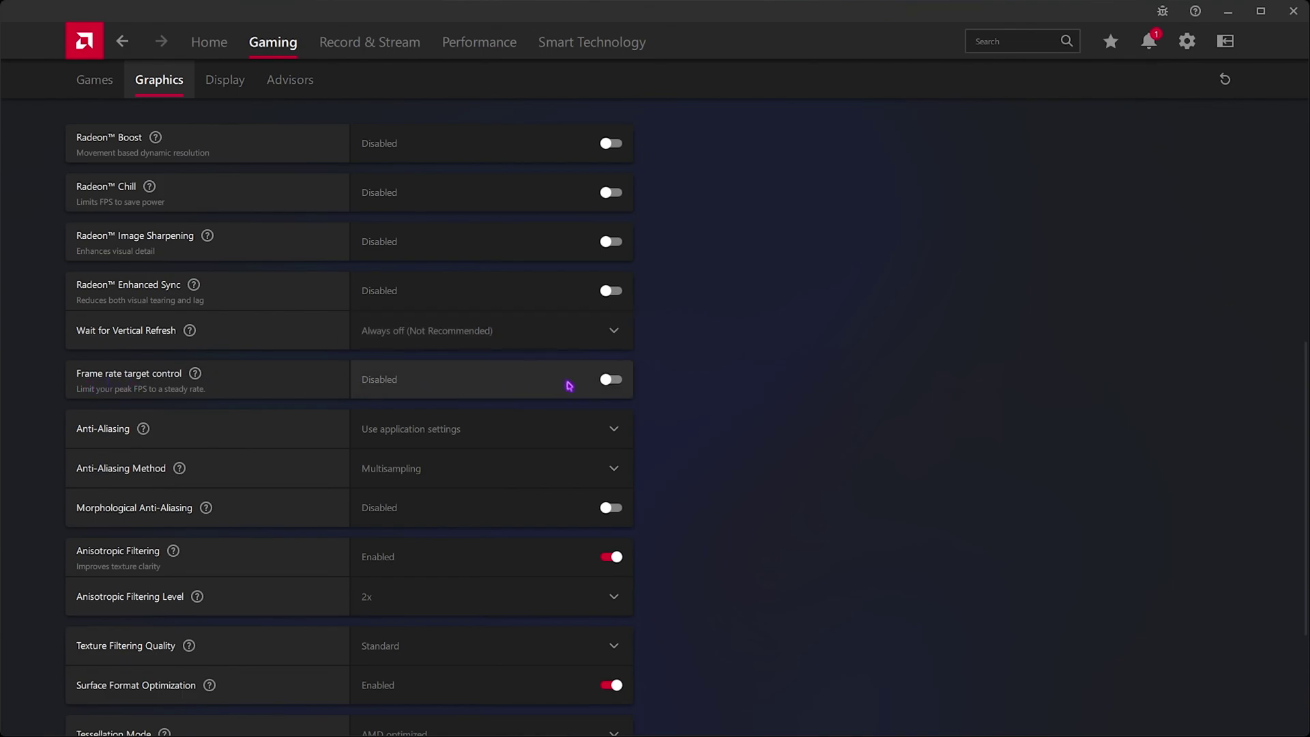
scroll(570, 386, "down", 1)
left_click(482, 380)
left_click(430, 419)
left_click(394, 420)
left_click(392, 463)
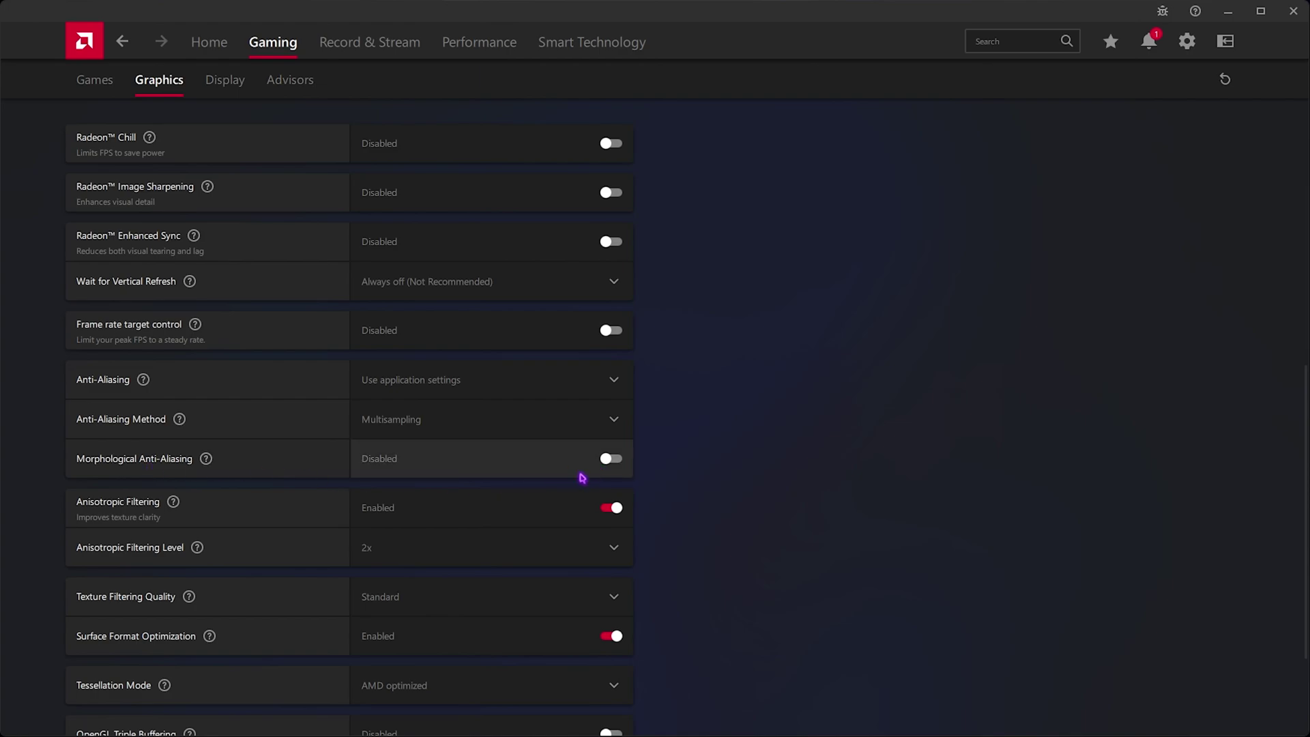
scroll(565, 482, "down", 1)
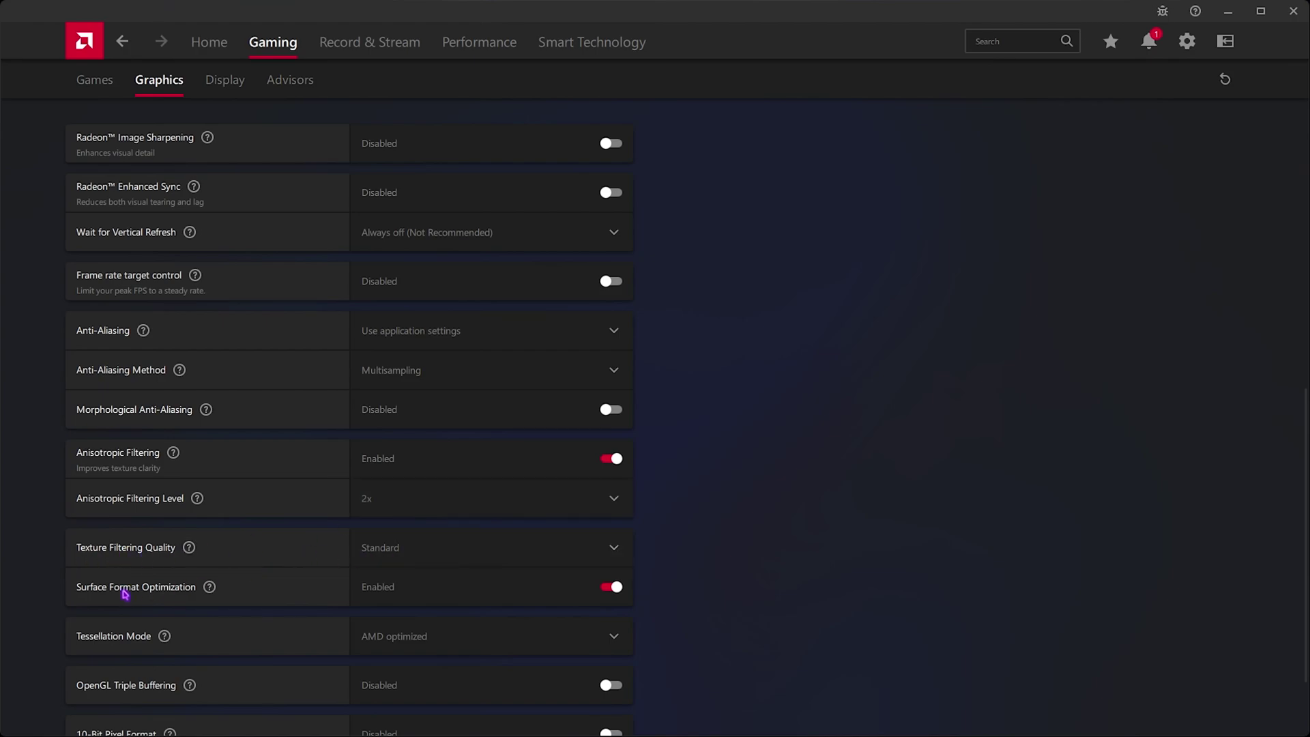
scroll(127, 593, "down", 2)
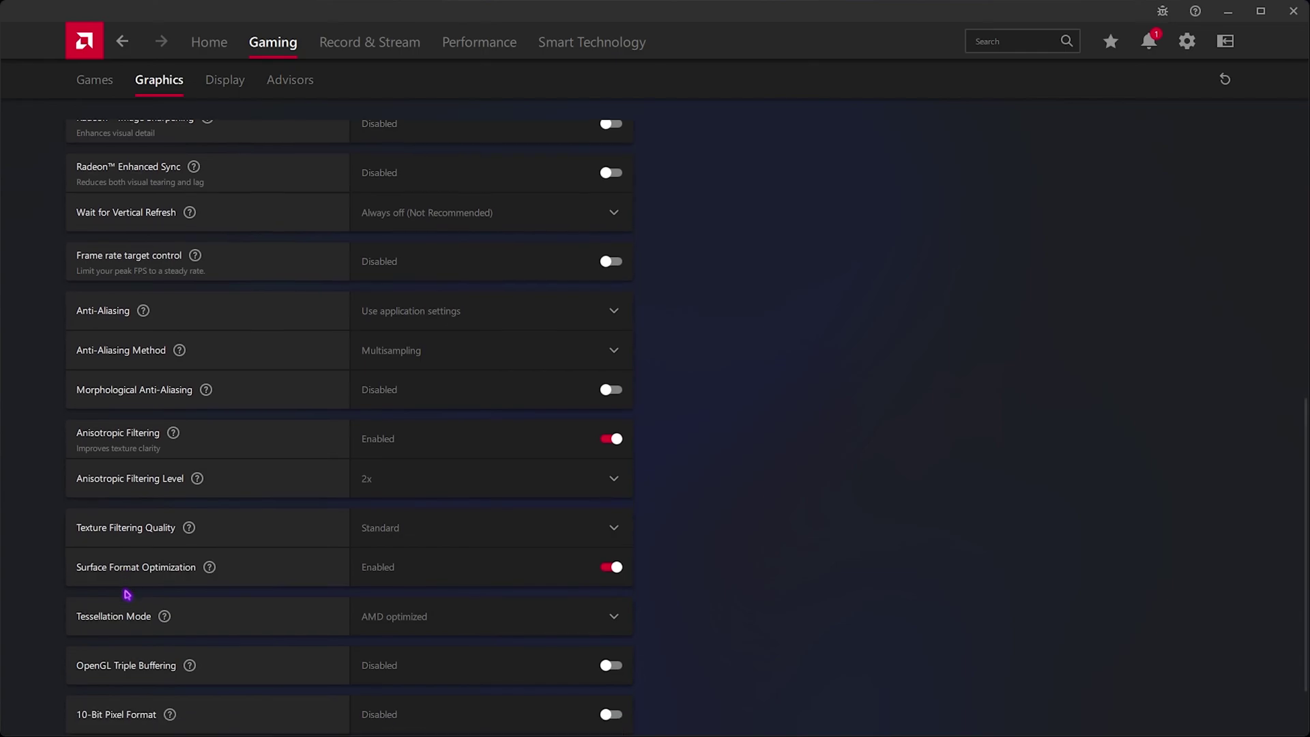
left_click(423, 531)
left_click(415, 558)
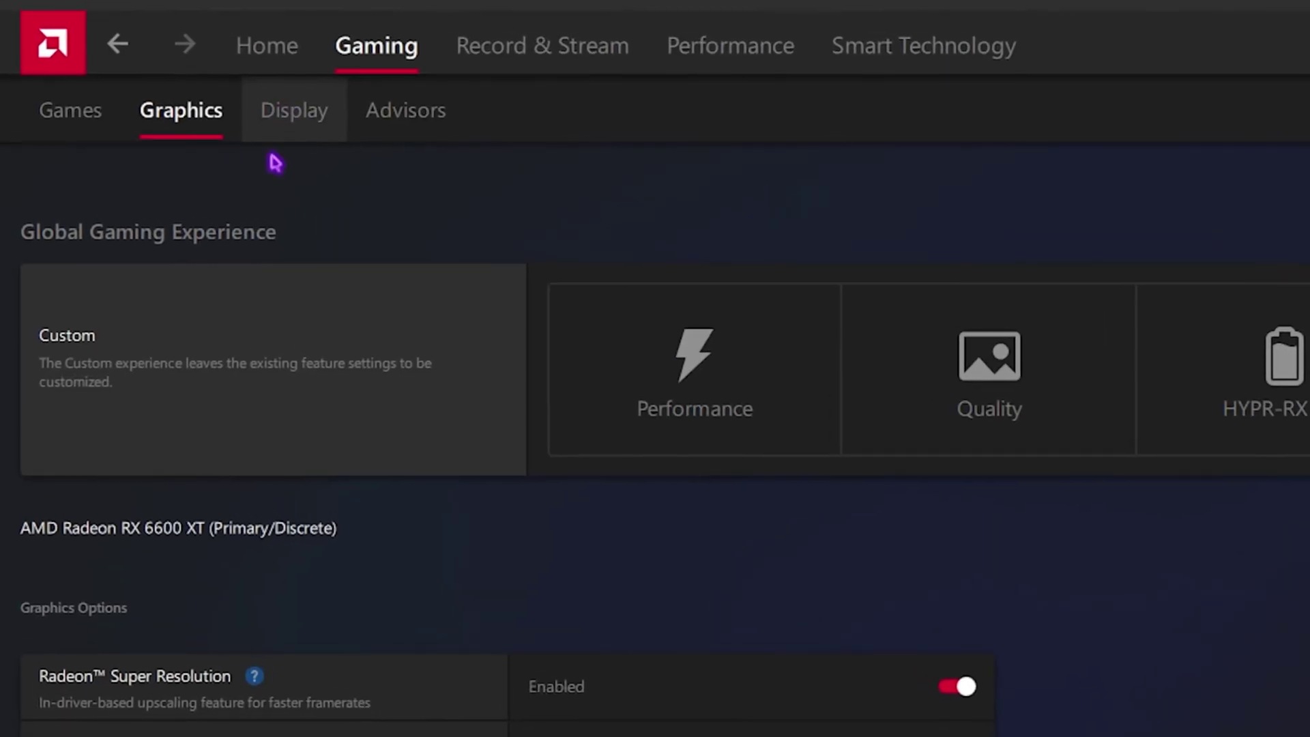
Open Display settings and keep Scaling Mode on Preserve aspect ratio
left_click(225, 81)
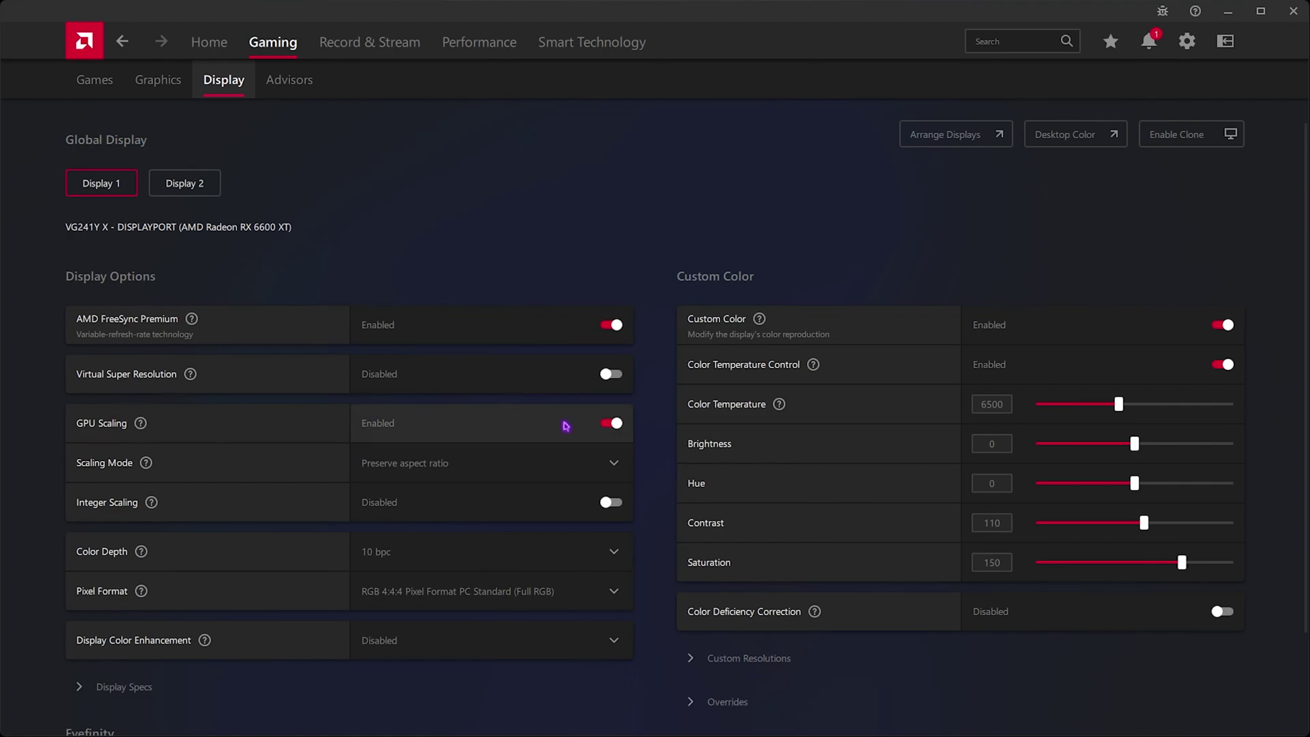
left_click(425, 463)
left_click(430, 500)
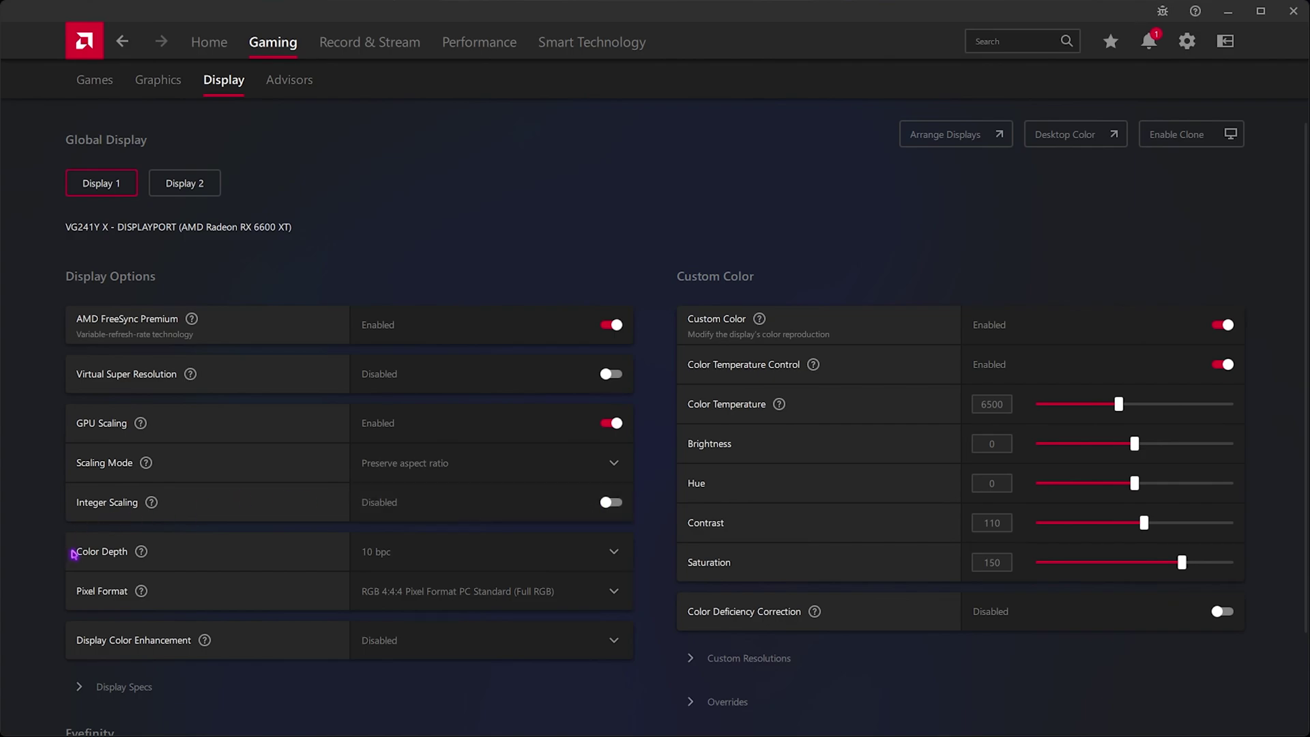
Check Display 2, then keep the main display's Color Depth at 10 bpc
left_click(206, 186)
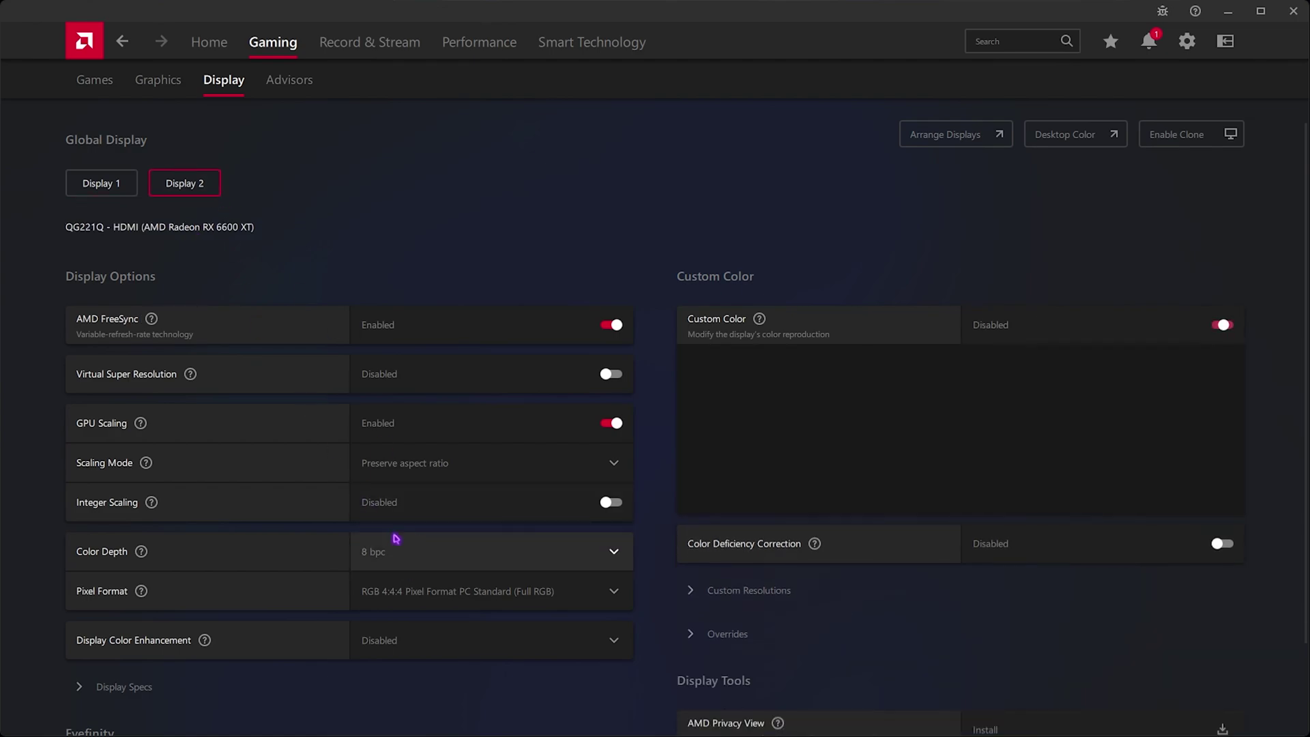
left_click(133, 193)
left_click(405, 559)
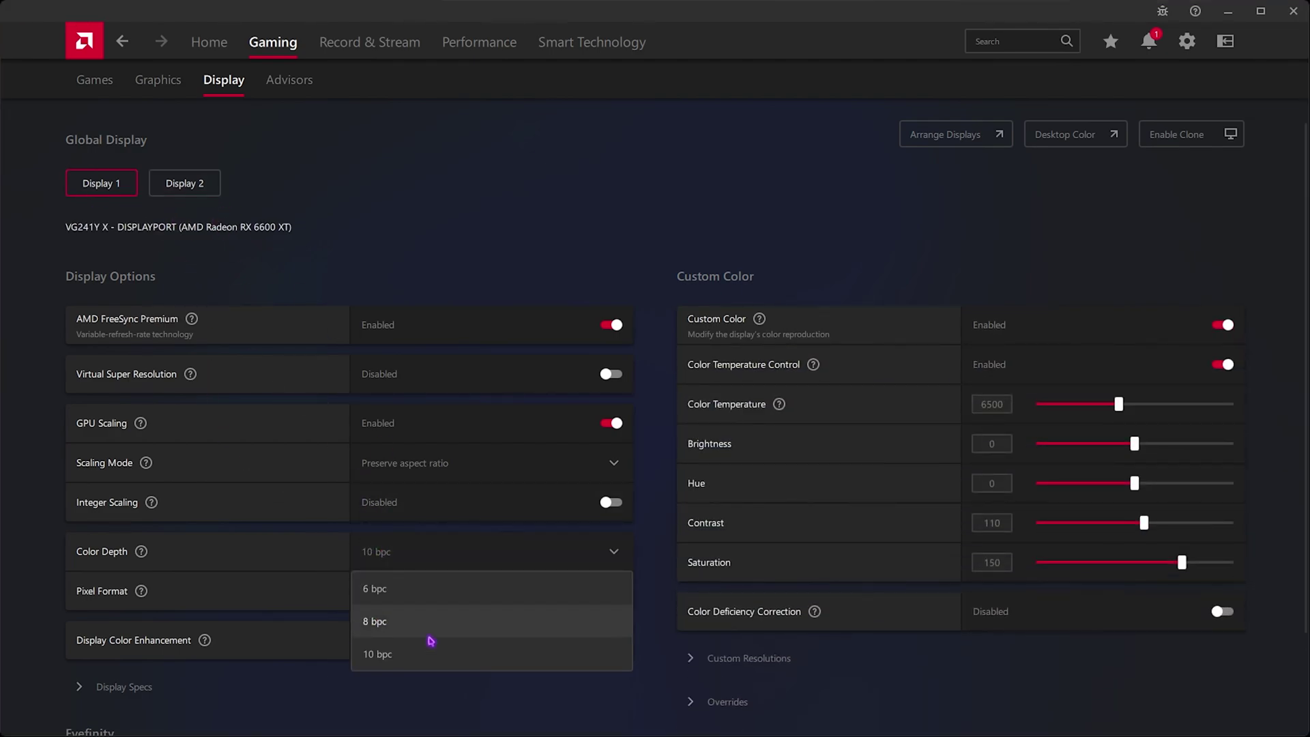
left_click(301, 557)
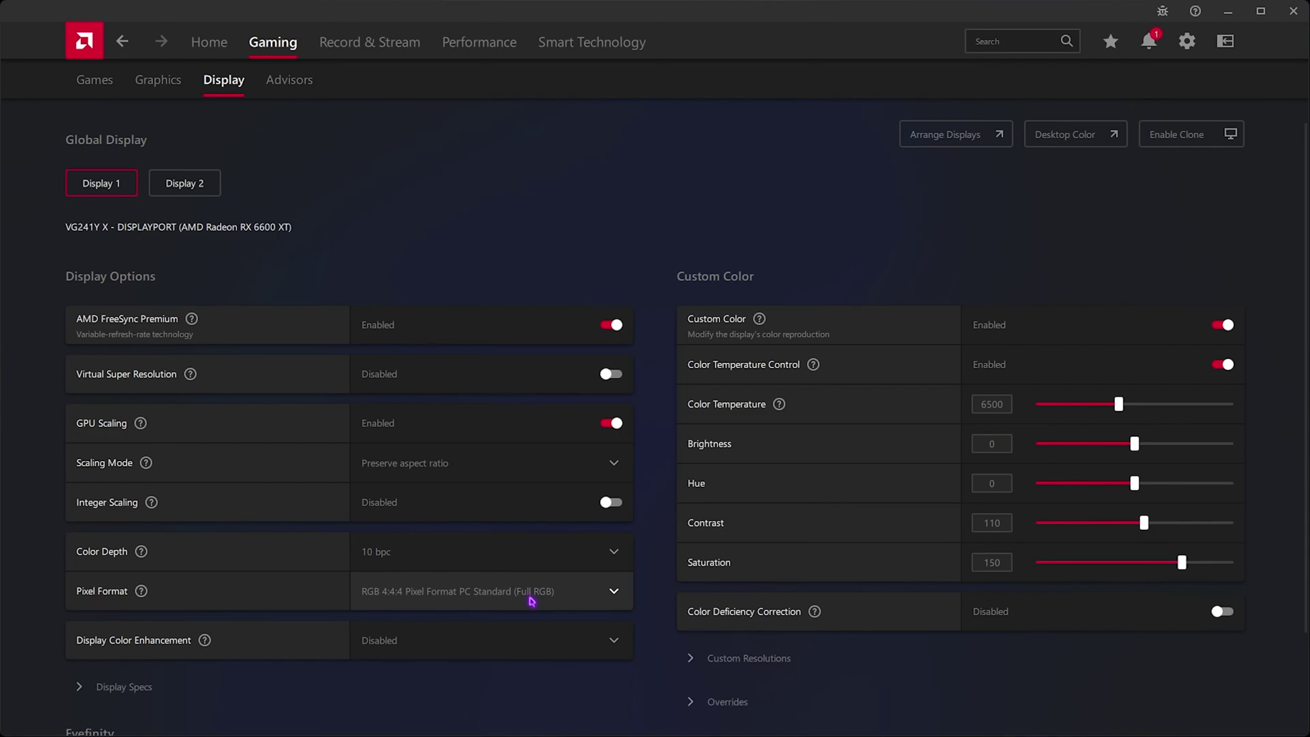
scroll(532, 601, "down", 1)
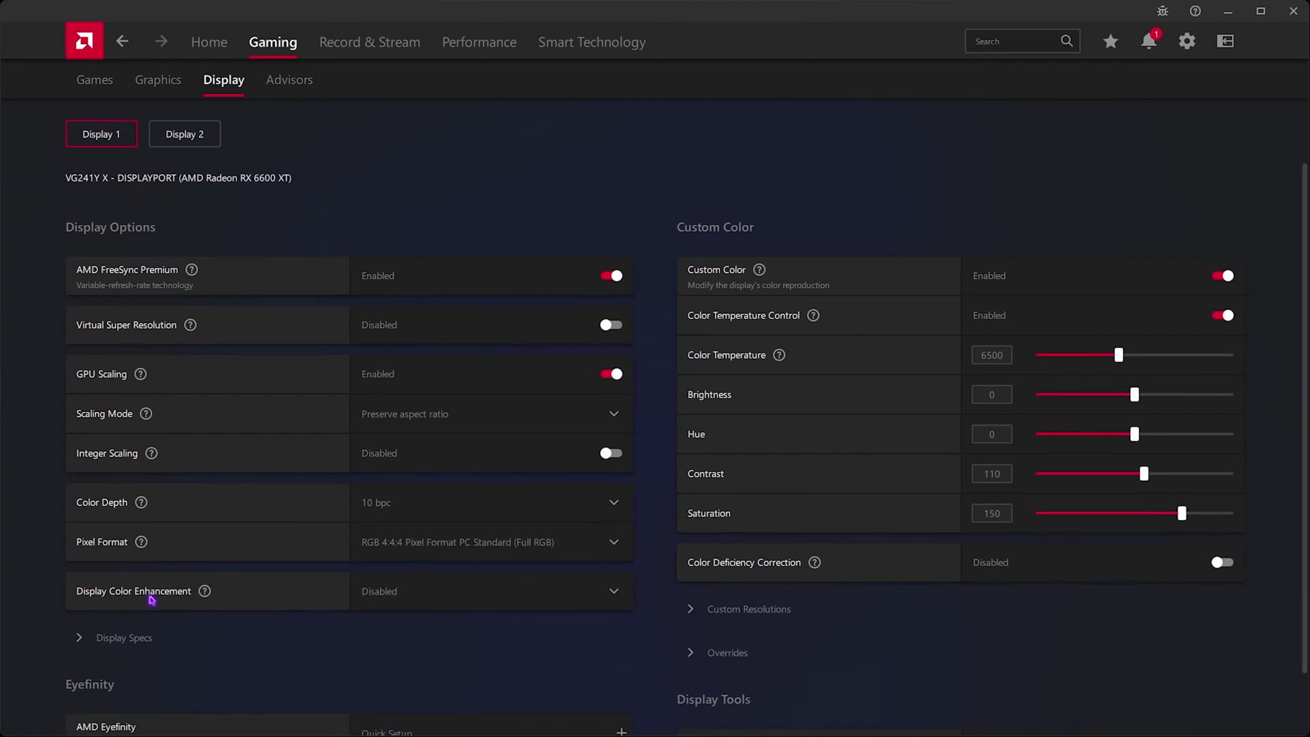
scroll(394, 581, "up", 1)
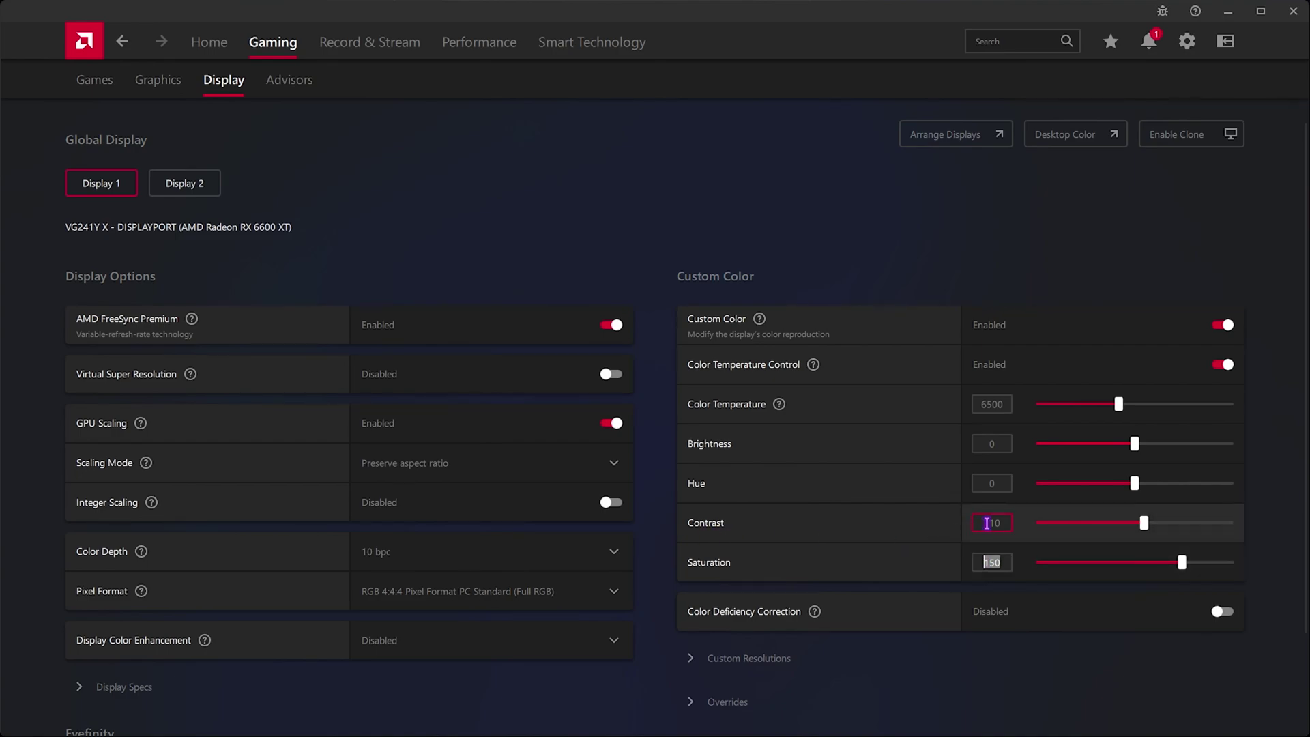
Review the Record & Stream settings, then open the Performance Tuning page
left_click(396, 41)
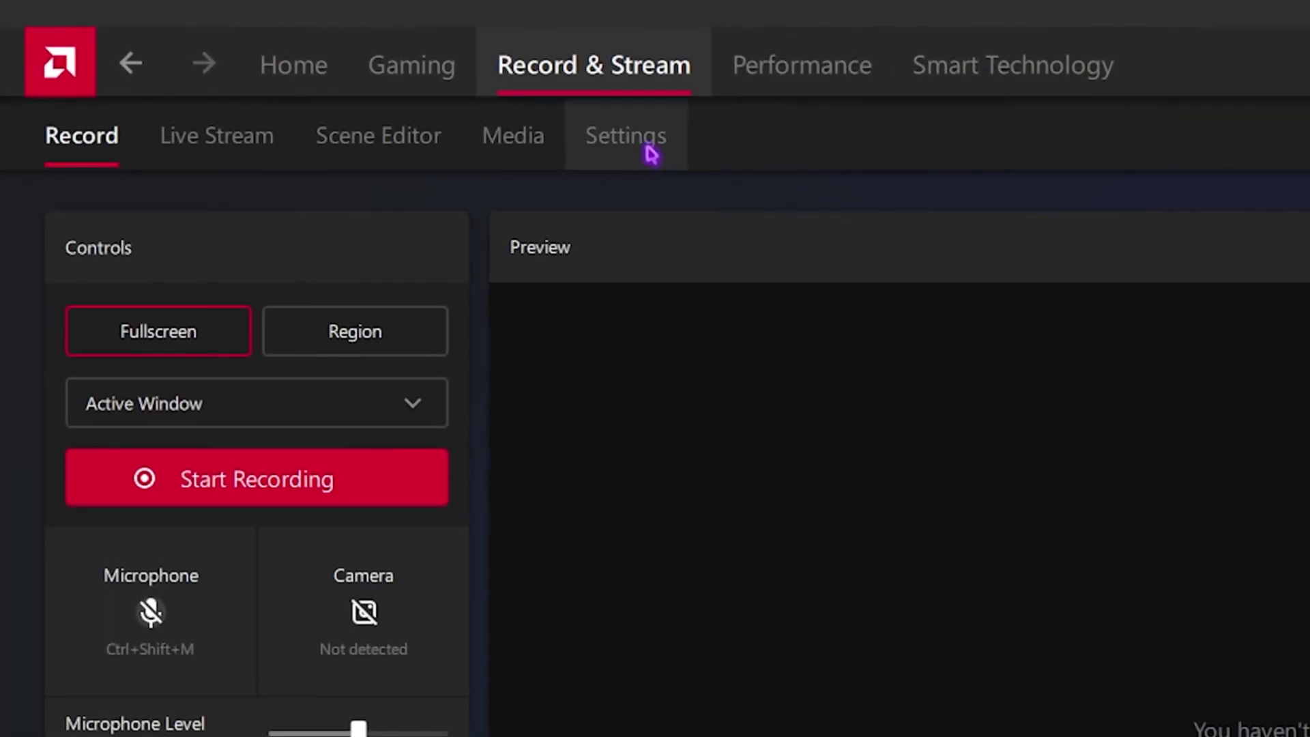
left_click(589, 115)
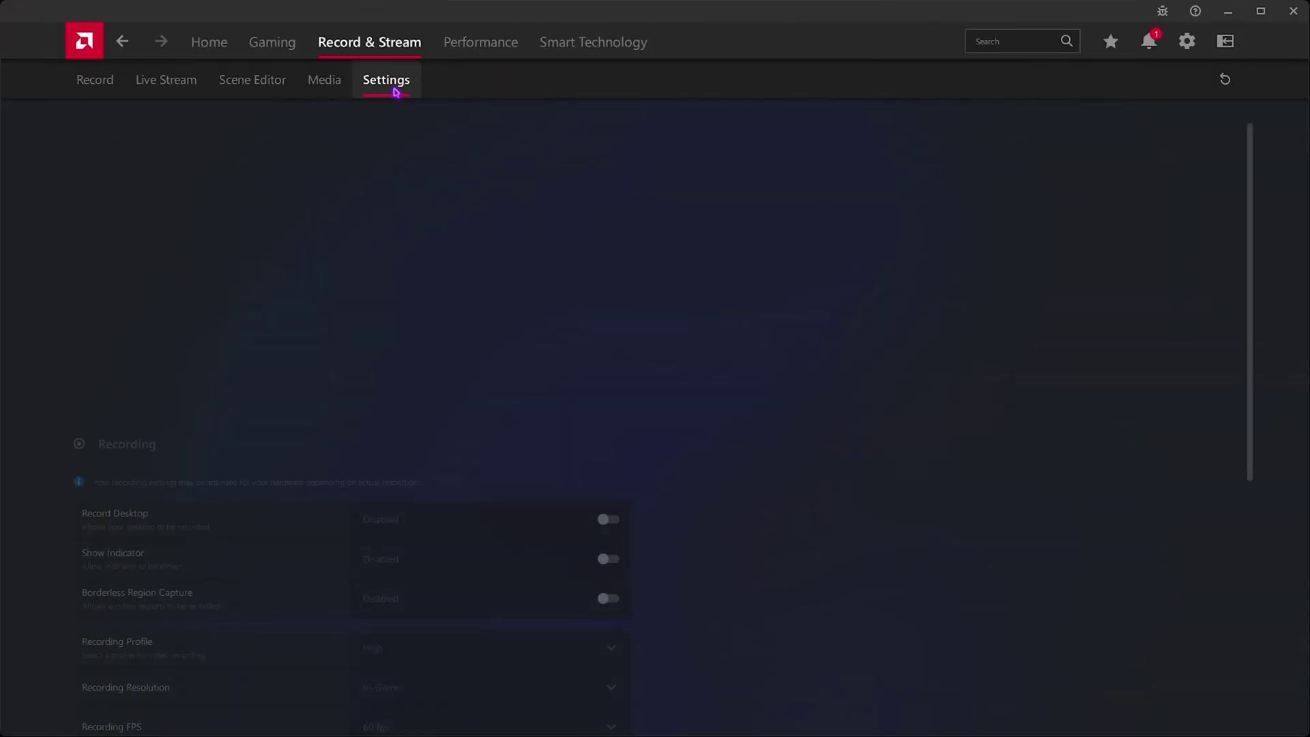
scroll(576, 254, "down", 5)
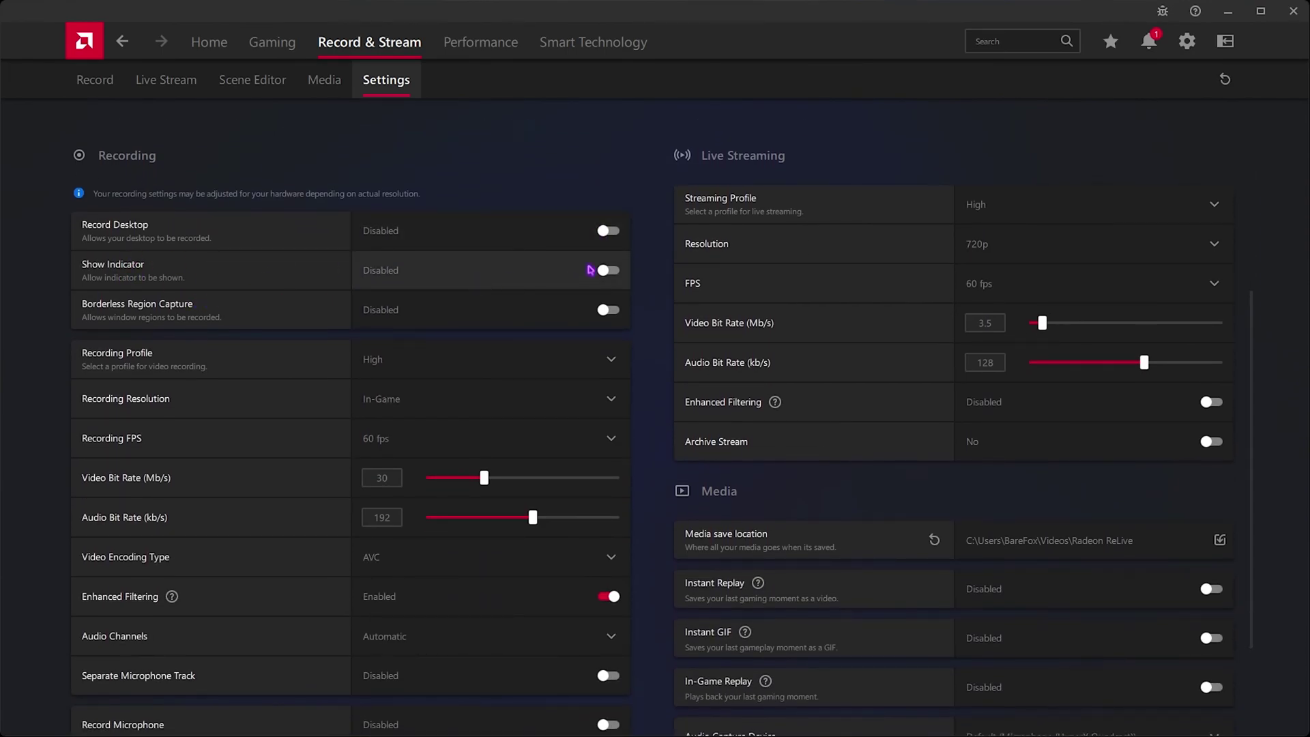
scroll(792, 532, "down", 2)
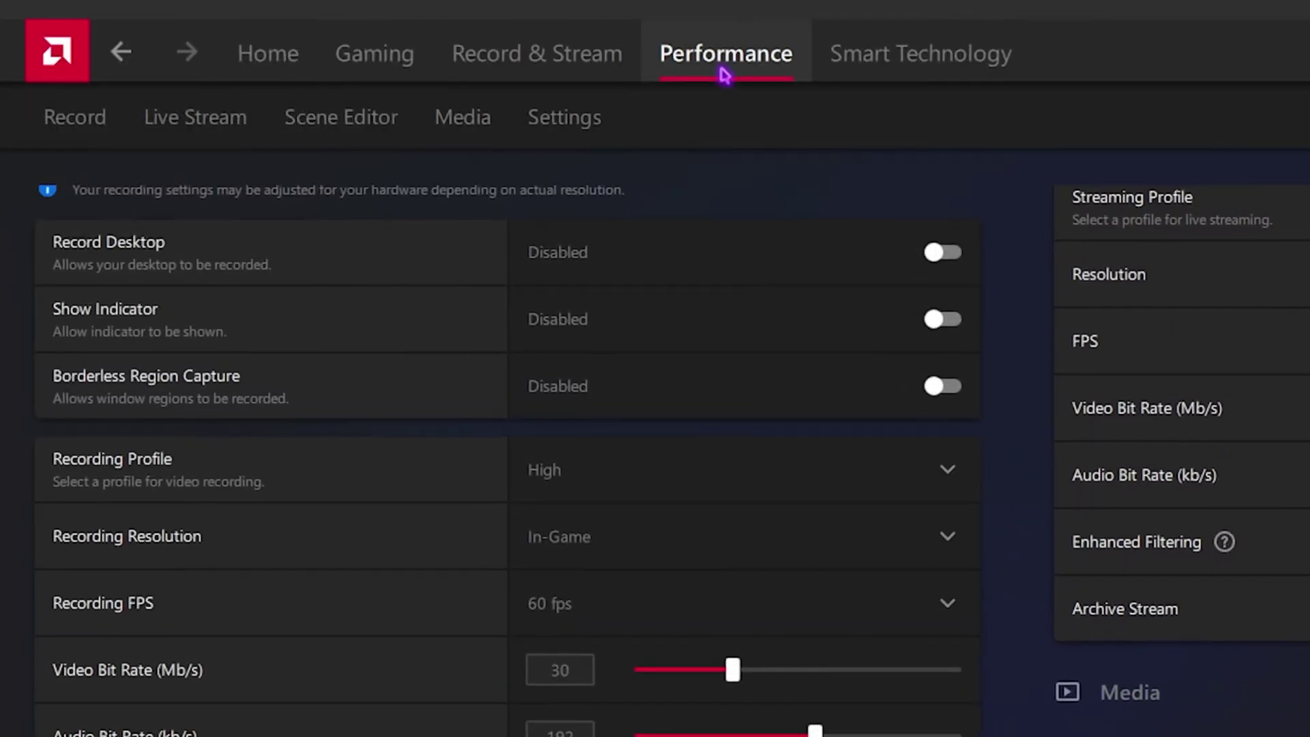
left_click(481, 43)
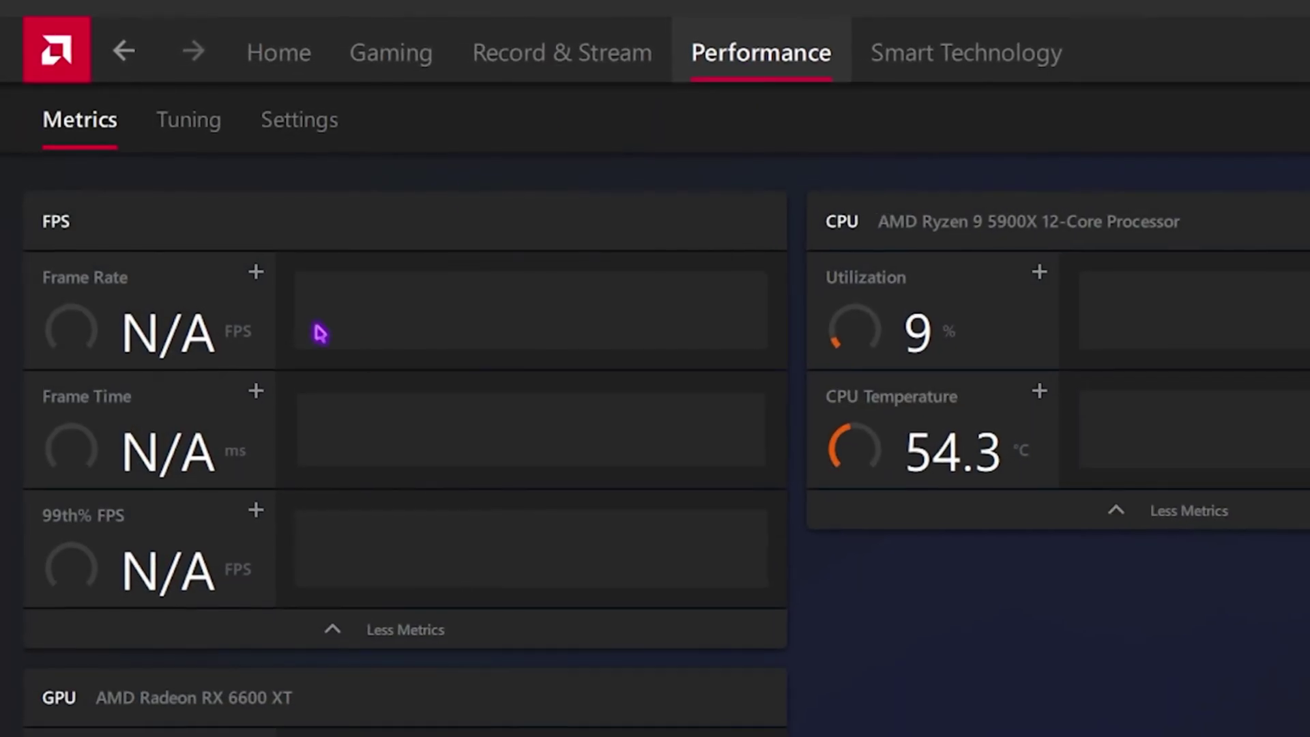
left_click(192, 131)
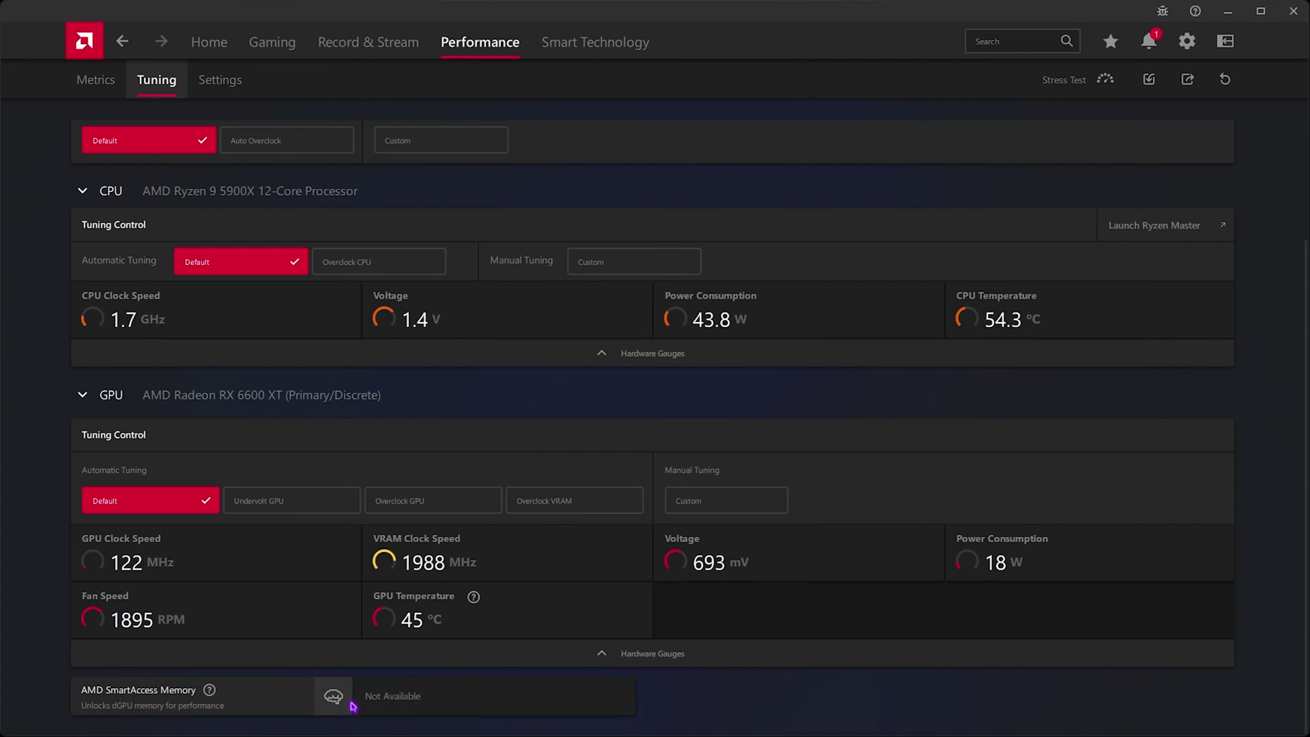
Show Performance Settings with Metrics Overlay disabled and a 60-second graphing duration
mouse_move(344, 701)
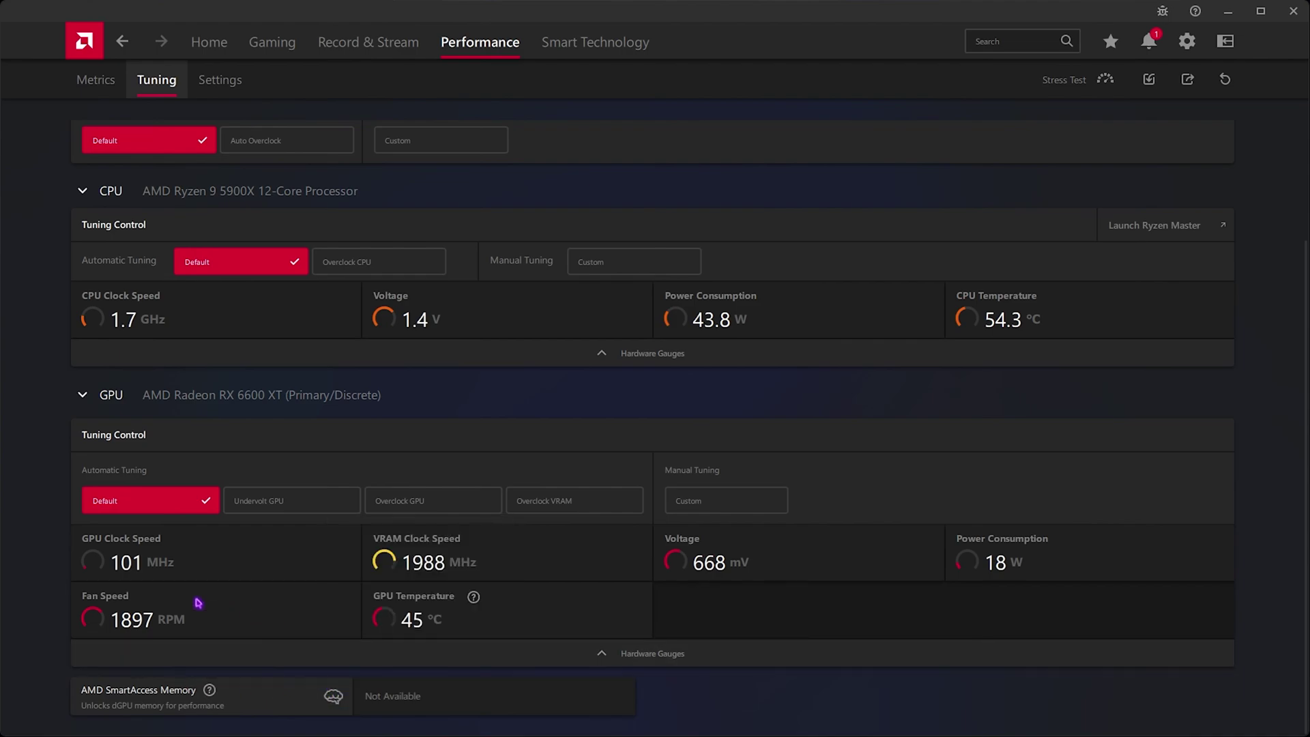
left_click(222, 92)
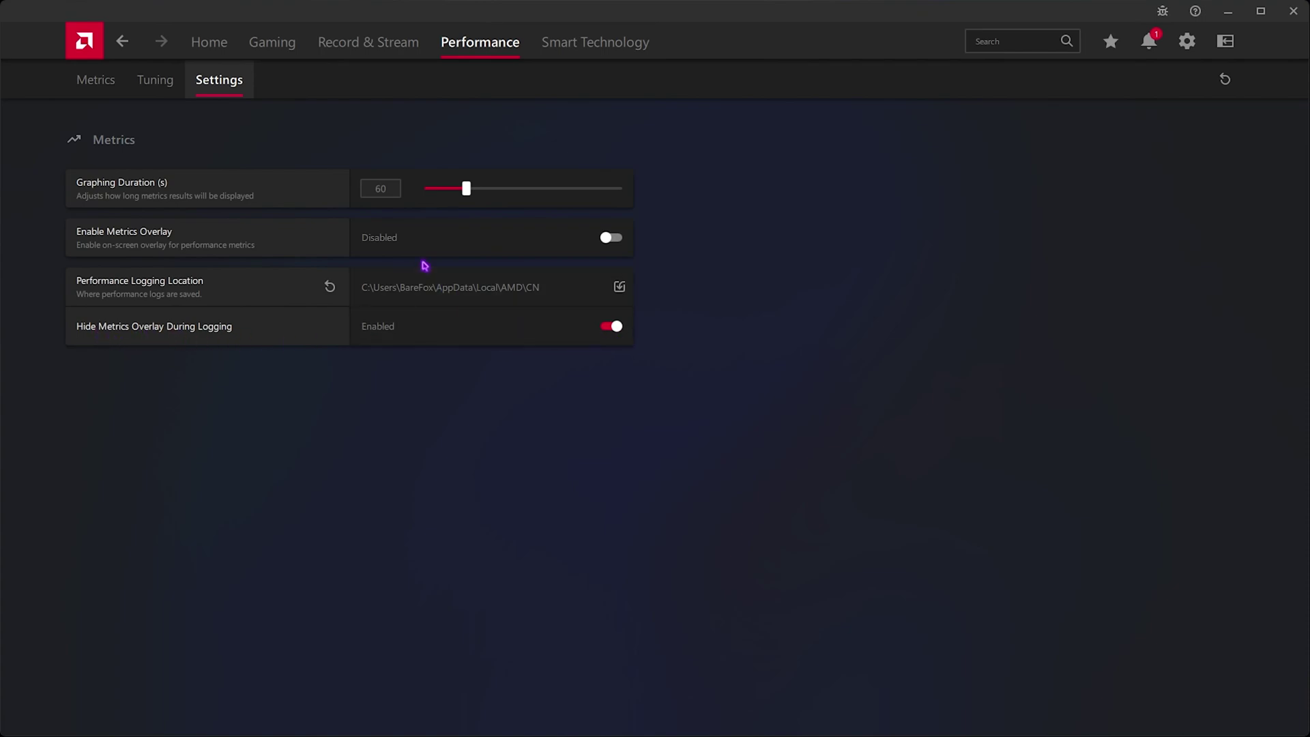
Switch to the Smart Technology tab in the top navigation
left_click(595, 42)
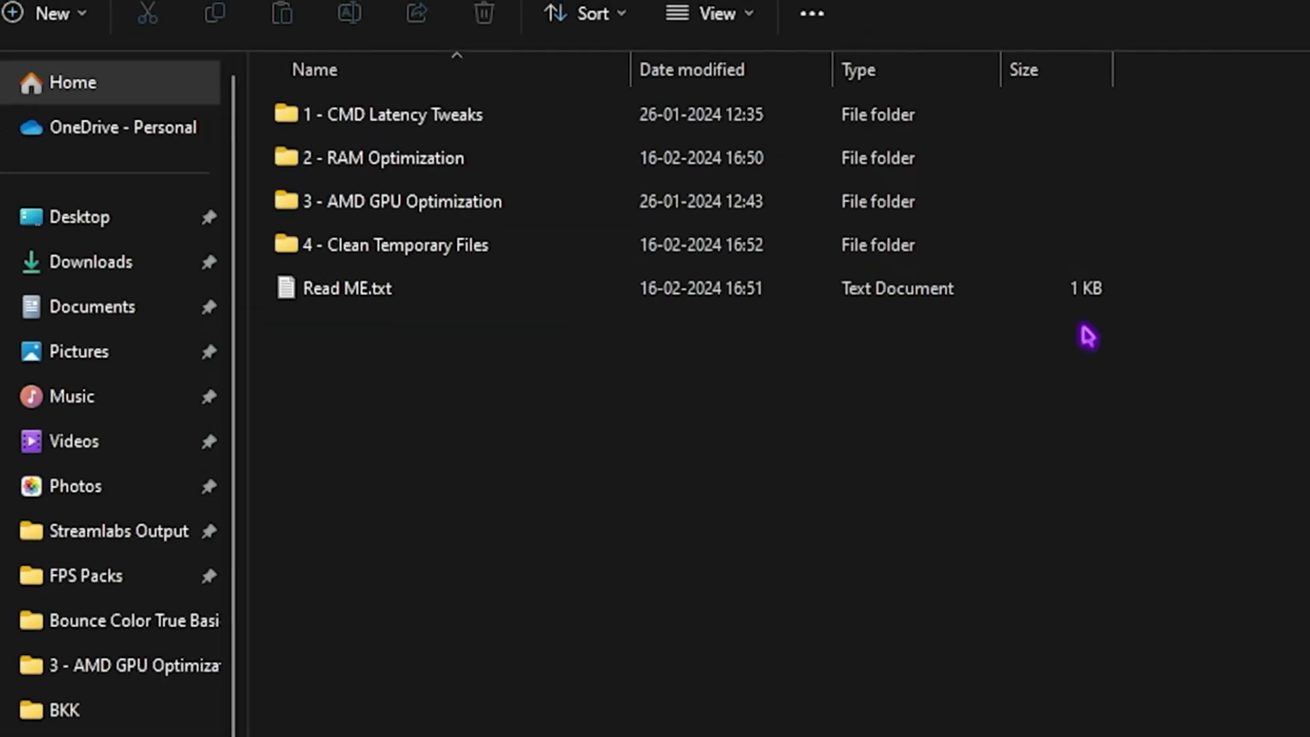
Open the 1 - CMD Latency Tweaks folder from the four numbered tweak folders
left_click_drag(1264, 229, 1092, 110)
left_click(497, 152)
left_click(497, 131)
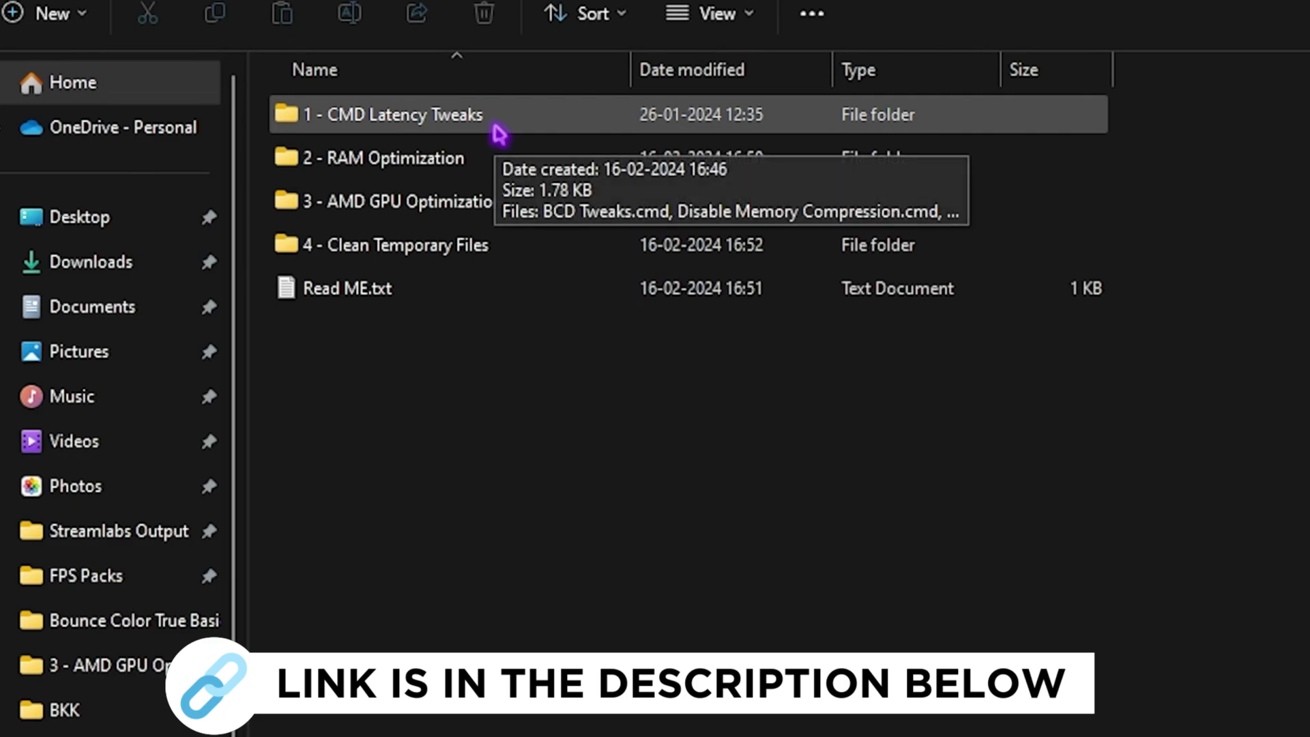
double_click(498, 132)
Select BCD Tweaks.cmd on its own and bring up its context menu
left_click_drag(463, 431, 464, 113)
left_click(372, 158)
left_click(380, 116)
right_click(384, 112)
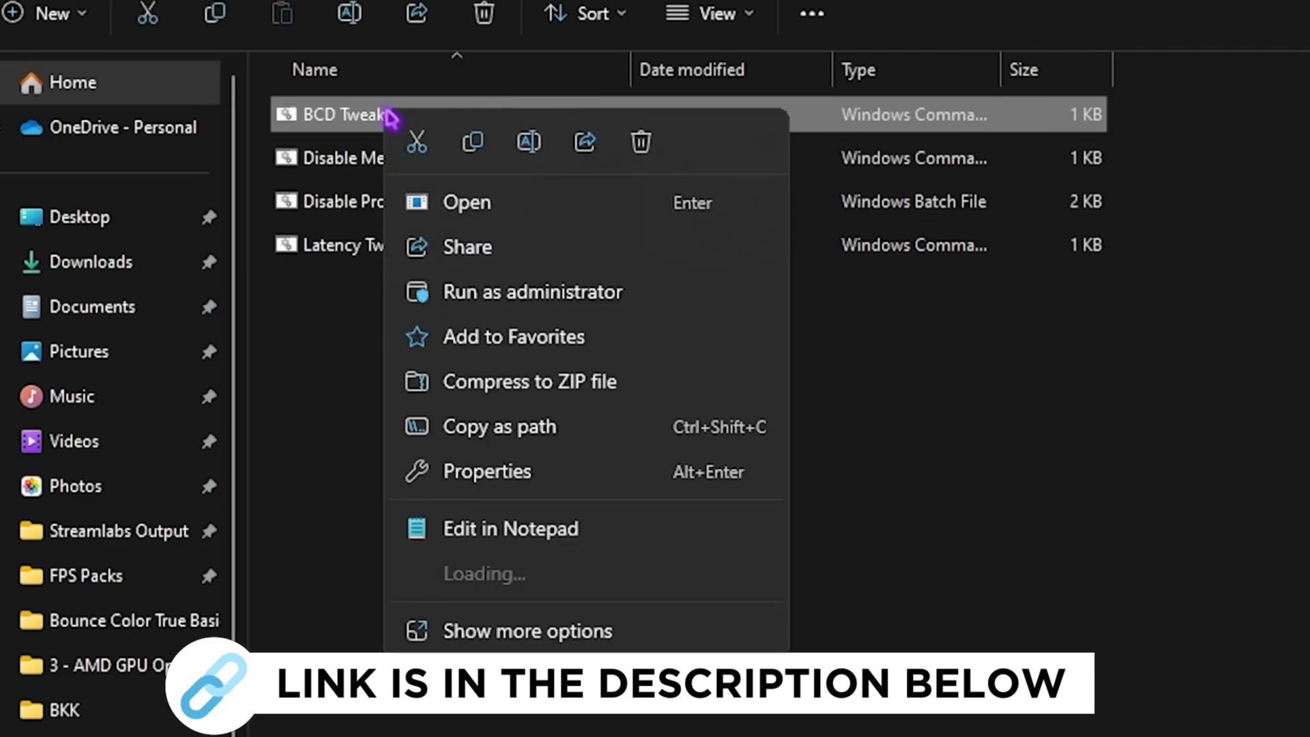
Read BCD Tweaks.cmd's bcdedit commands in Notepad, then close it
left_click(510, 529)
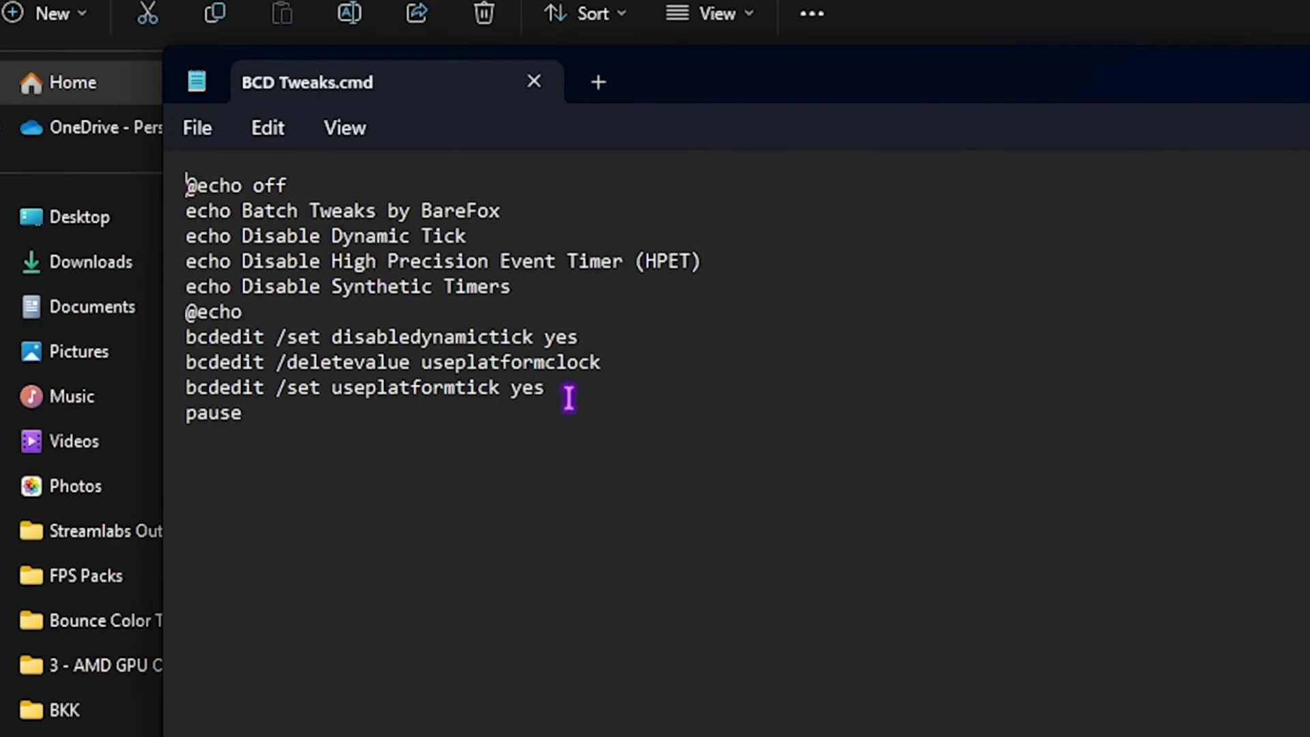
left_click(535, 82)
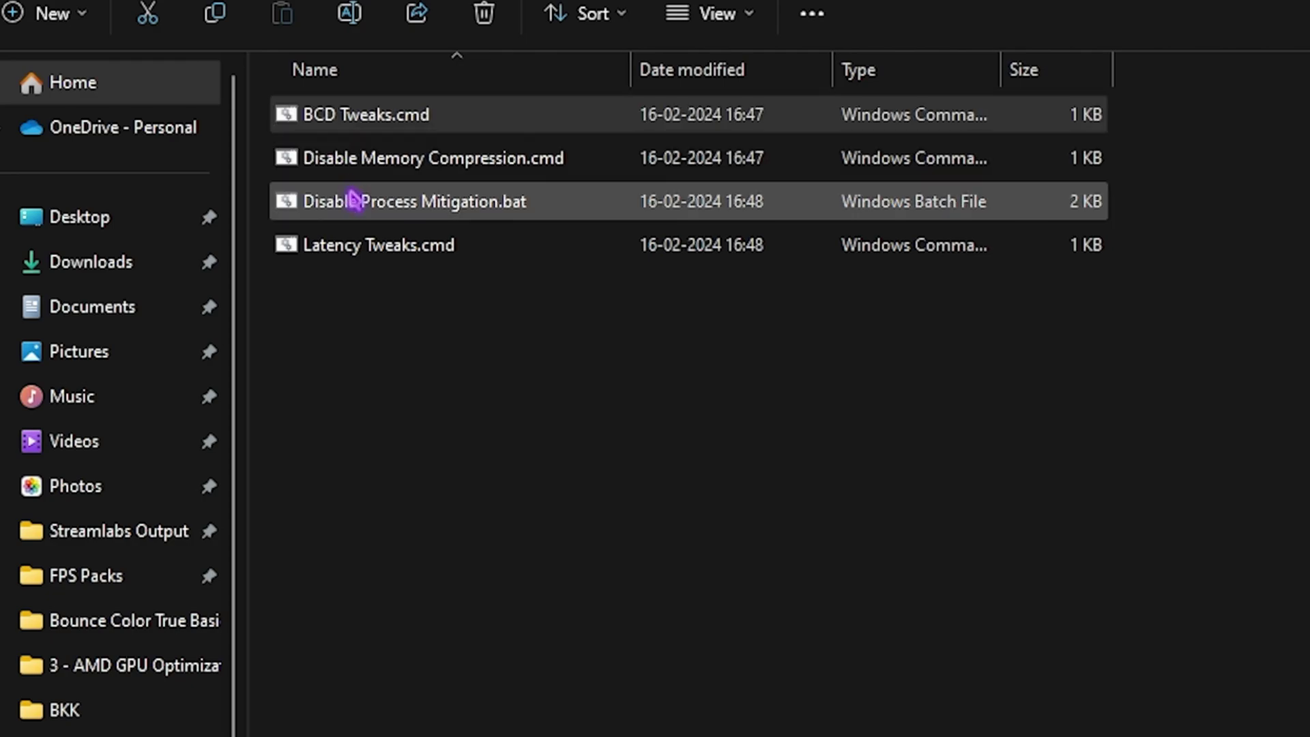
Review the four CMD Latency Tweaks scripts, including Disable Process Mitigation.bat, then clear the selection
left_click(377, 215)
left_click(395, 254)
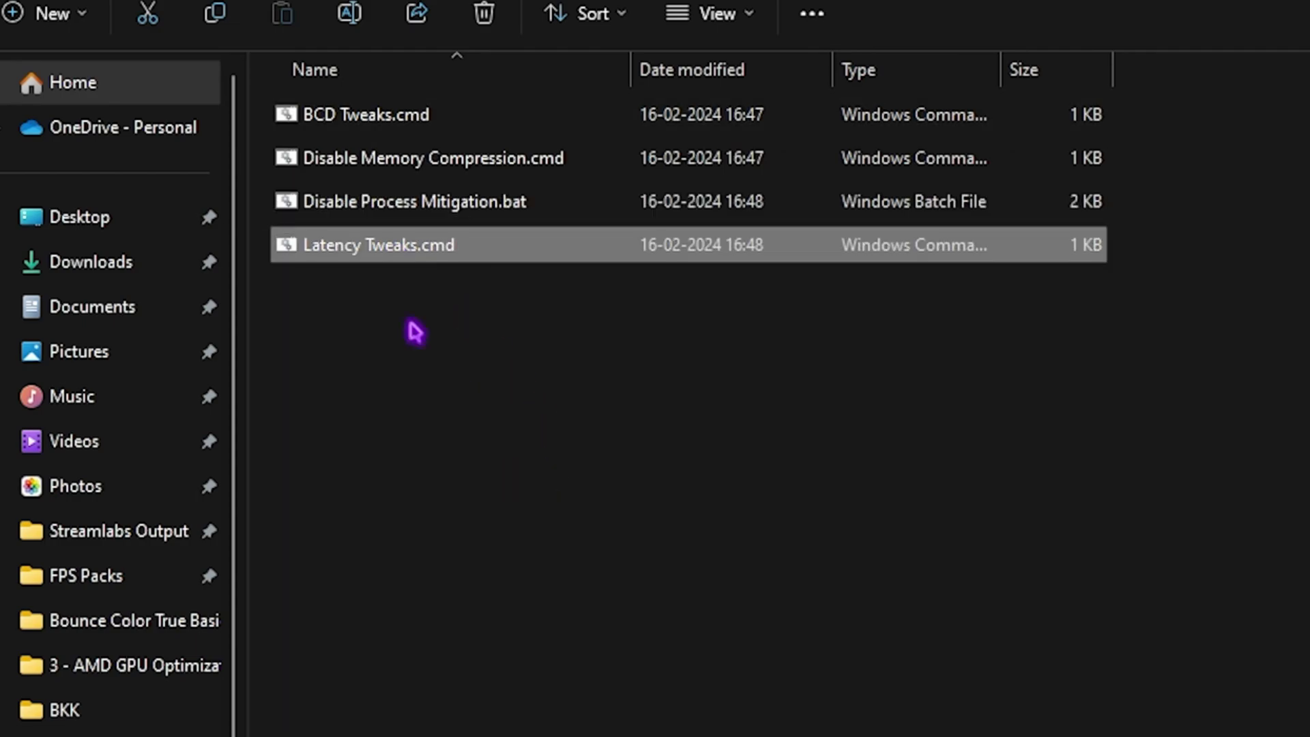
left_click_drag(432, 481, 391, 106)
left_click(438, 367)
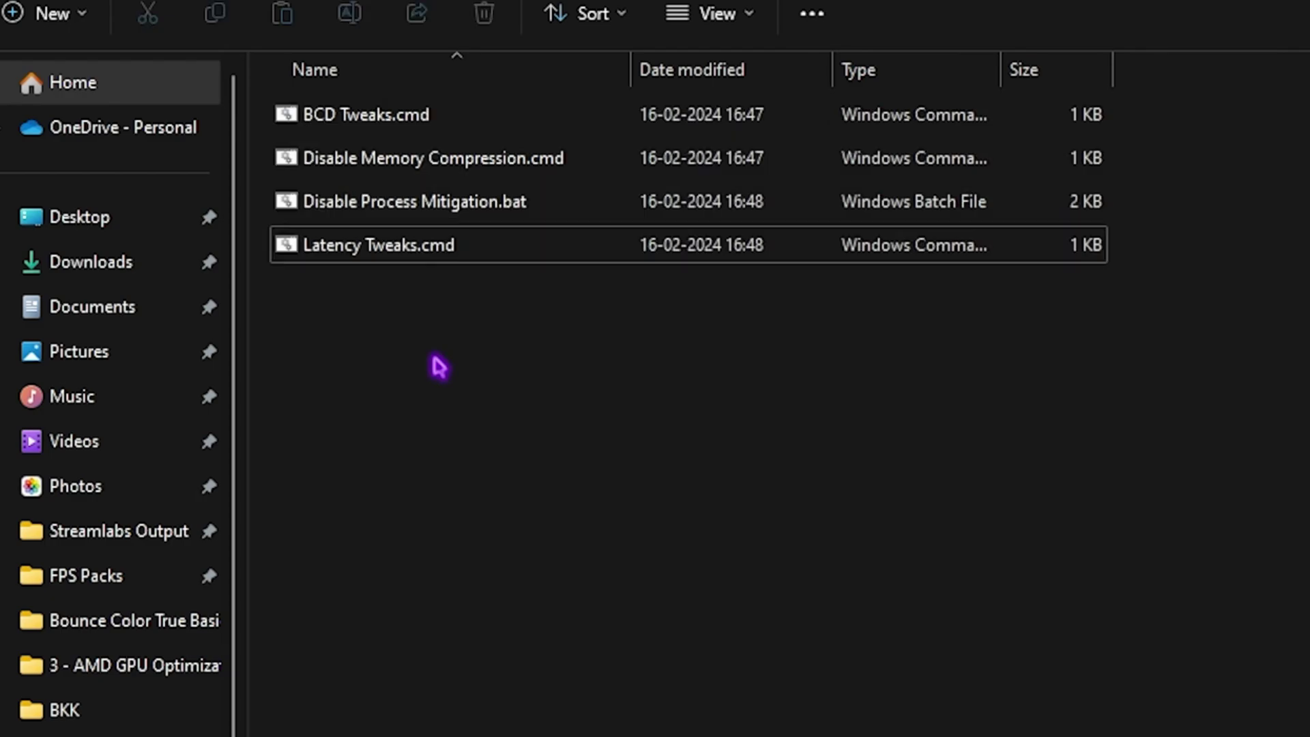
key("alt+Left")
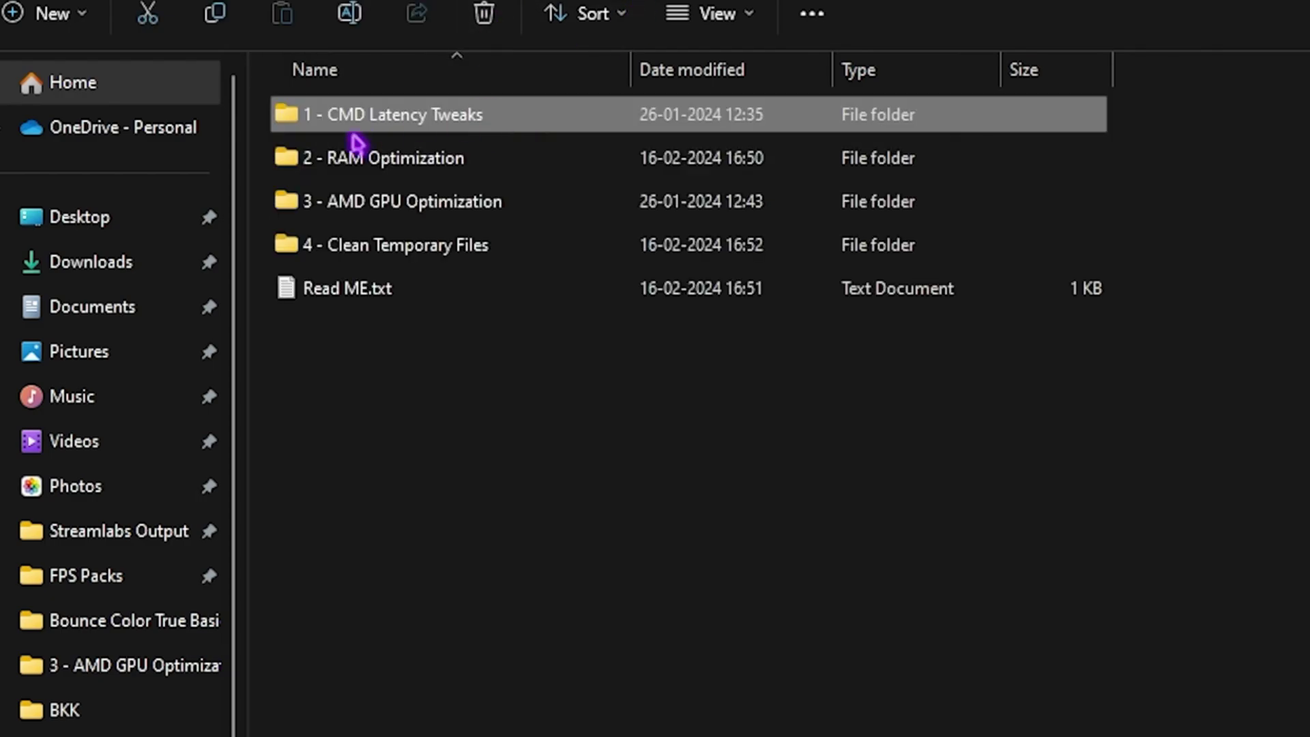
double_click(360, 159)
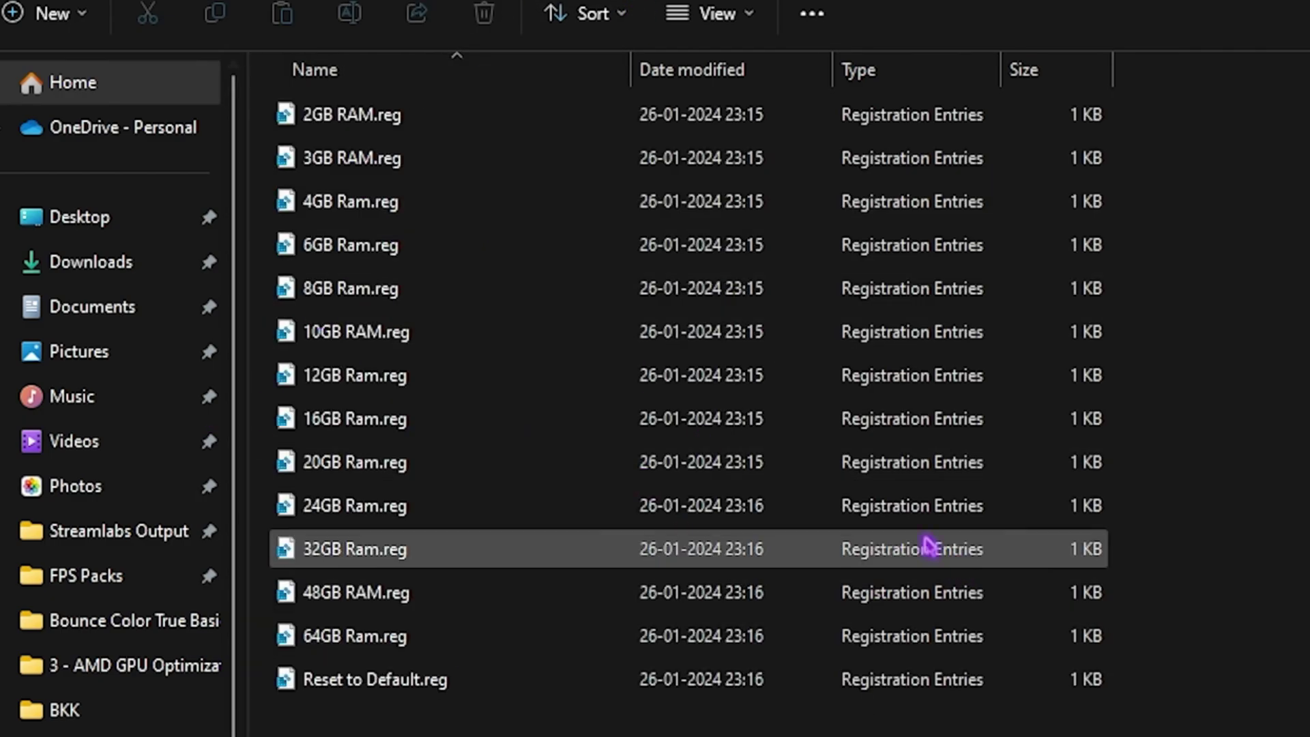
left_click_drag(1266, 612, 1006, 131)
left_click(869, 289)
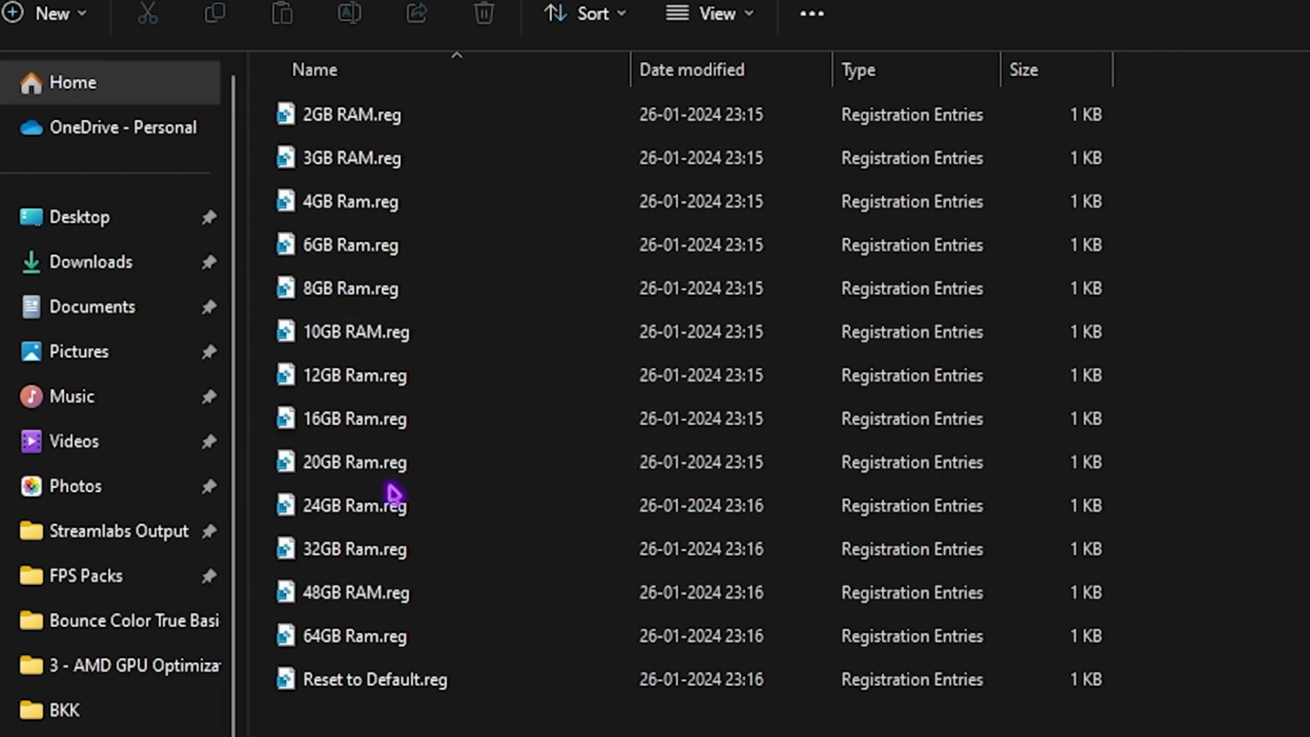
left_click(360, 549)
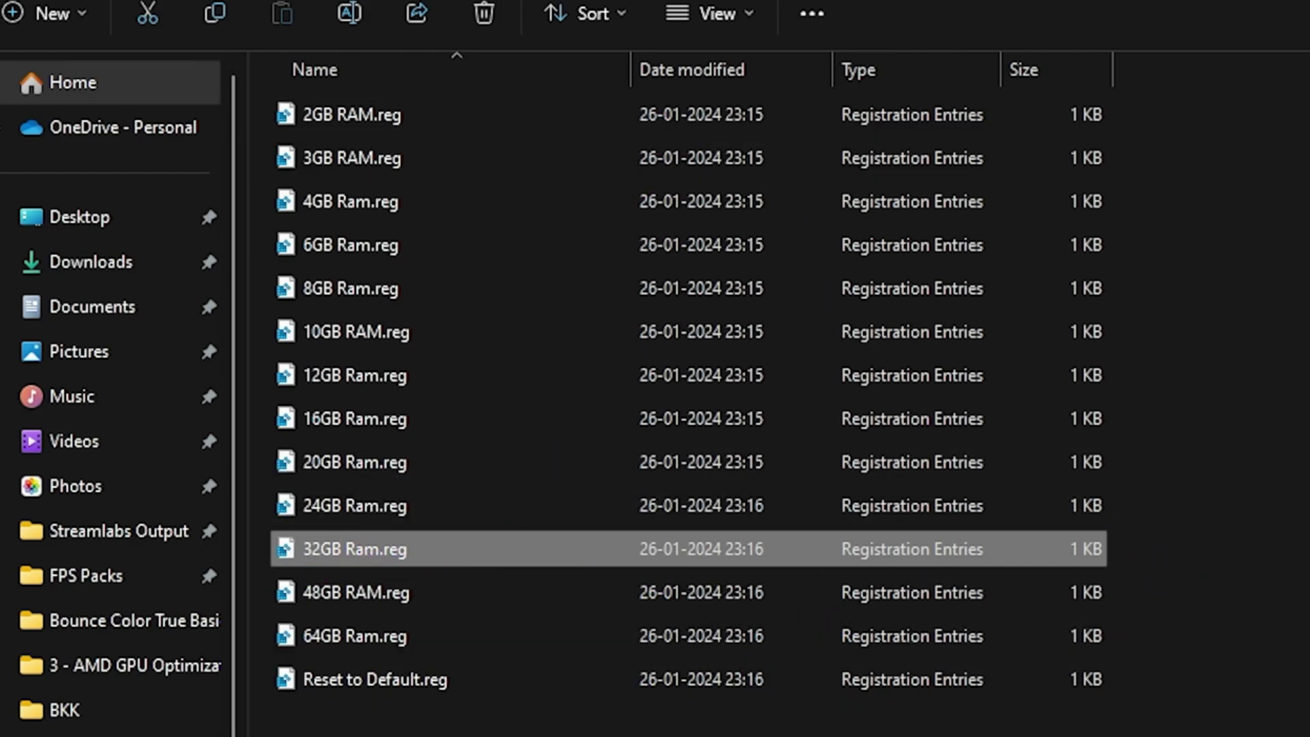
left_click(384, 680)
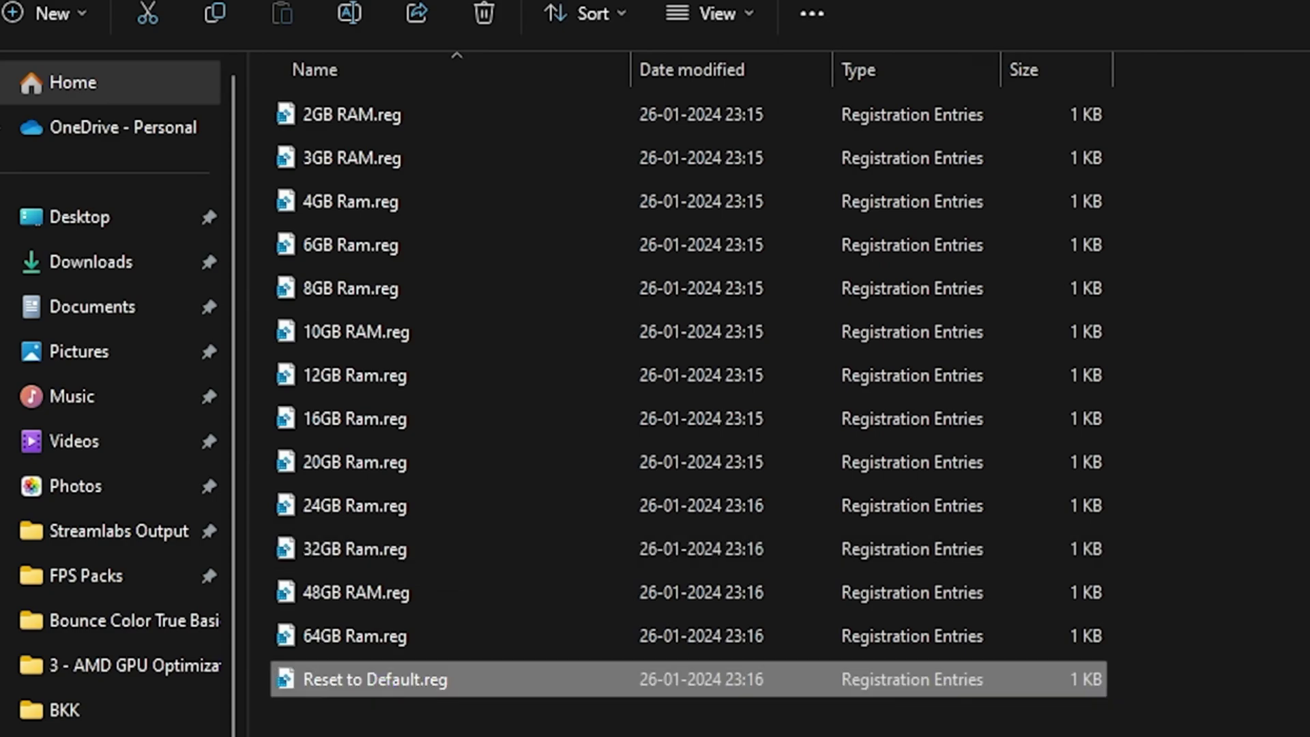
key("alt+Up")
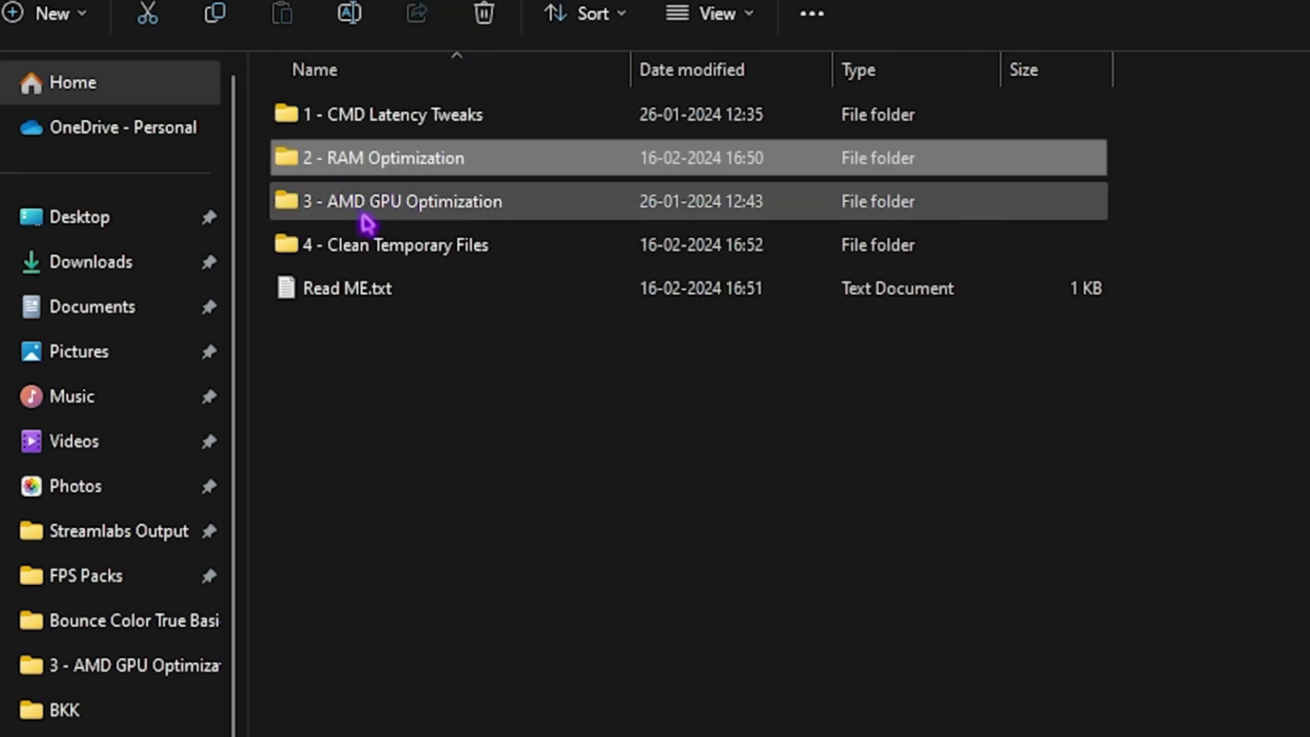
double_click(366, 219)
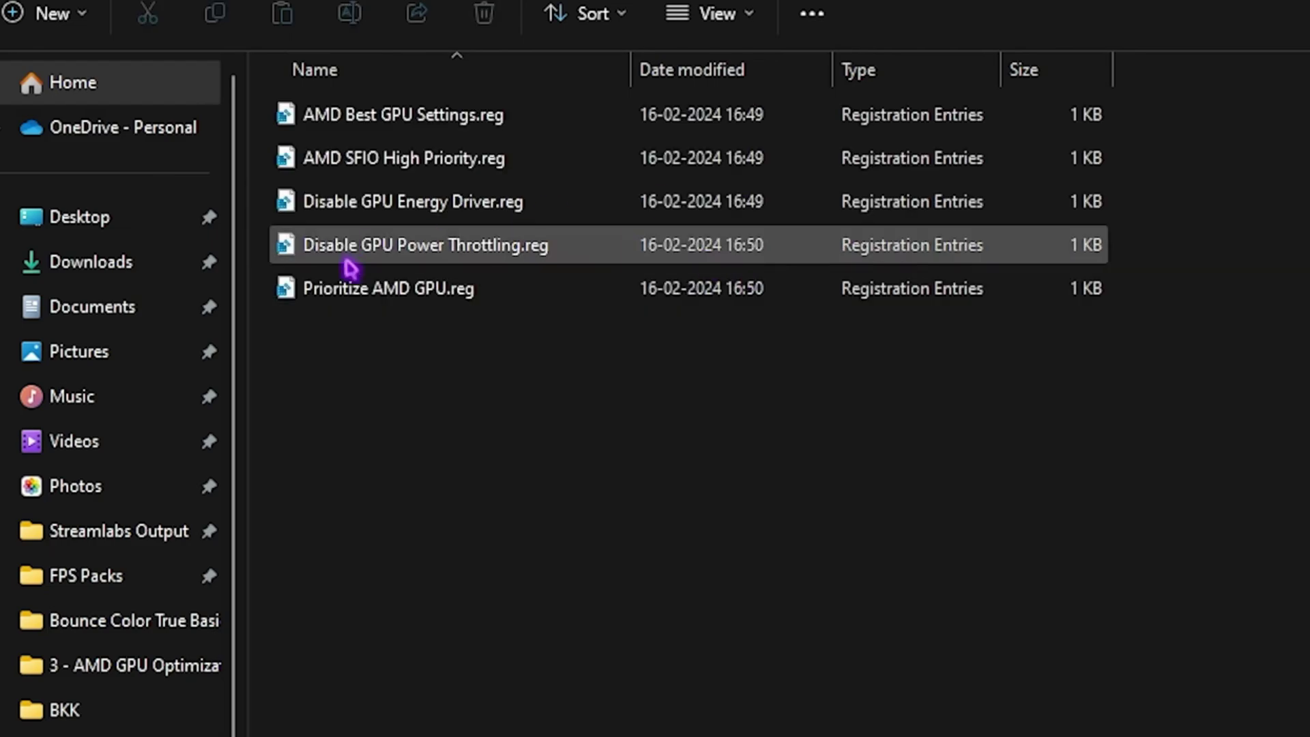
left_click_drag(444, 423, 441, 41)
left_click(505, 542)
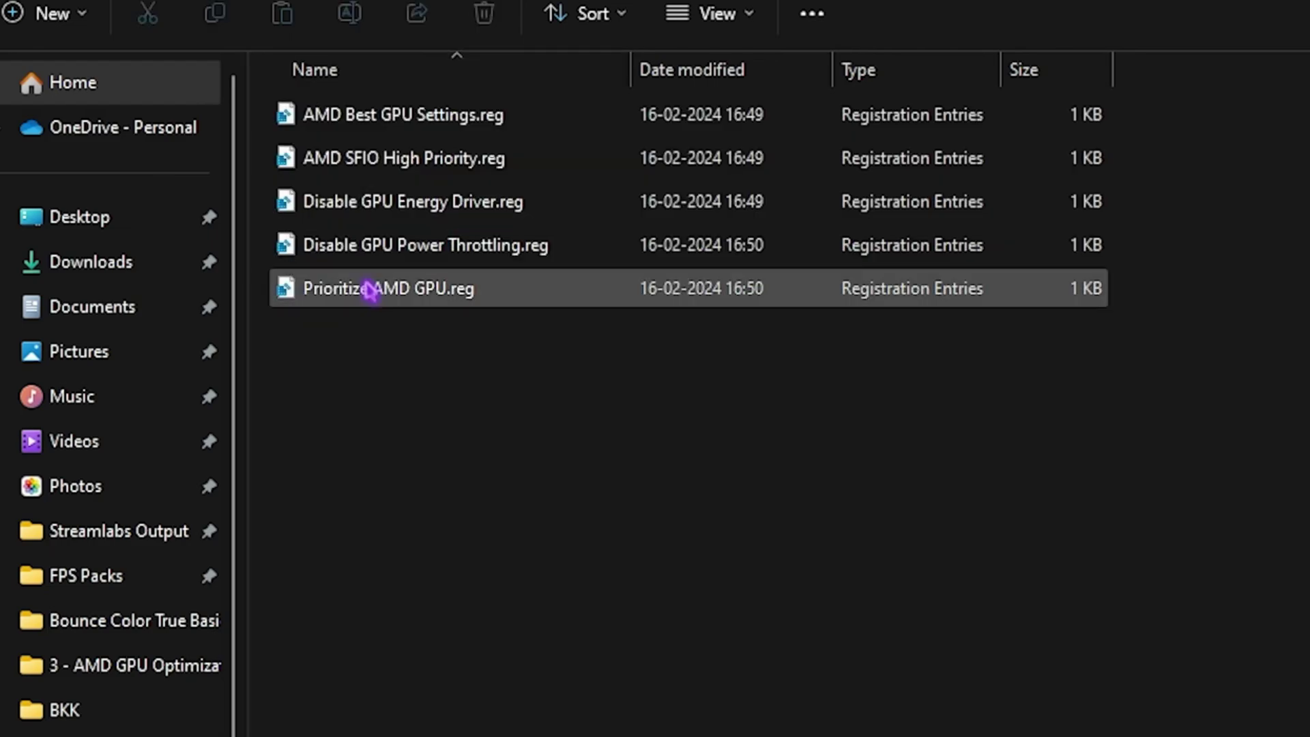
left_click(395, 128)
left_click(421, 158)
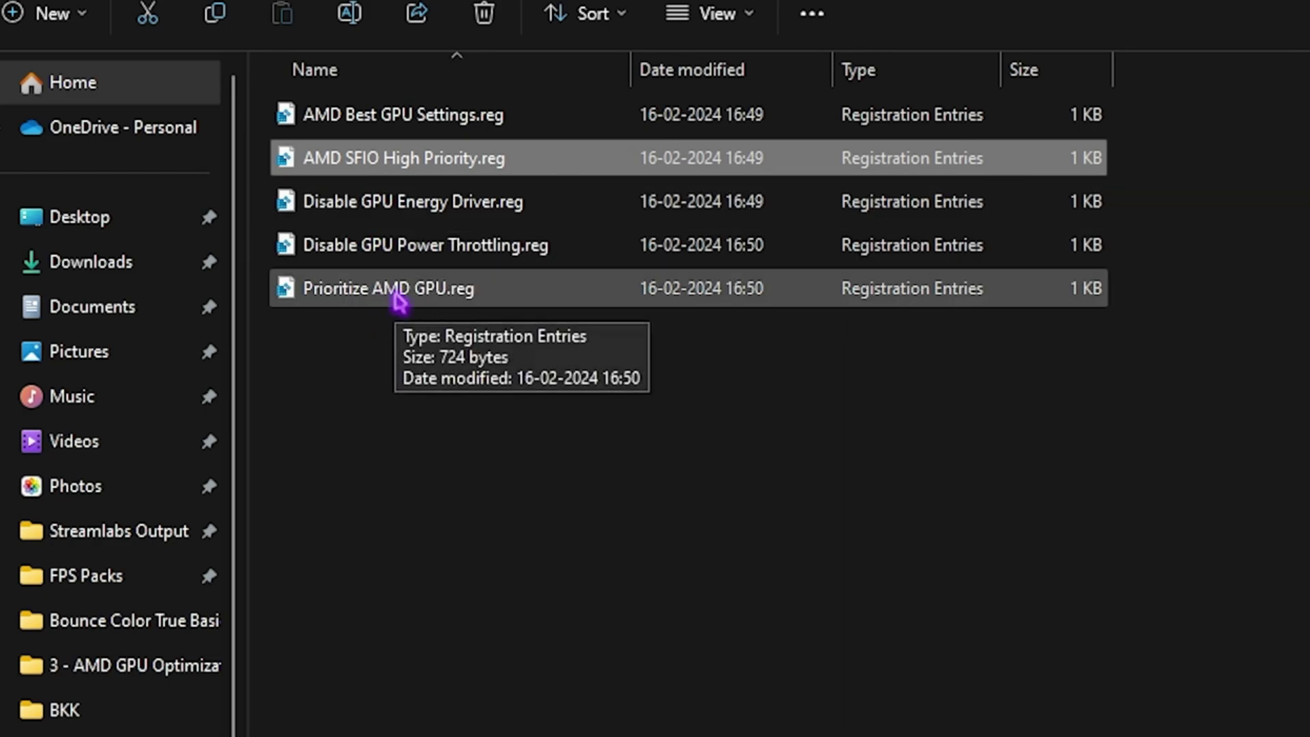
left_click_drag(409, 490, 464, 123)
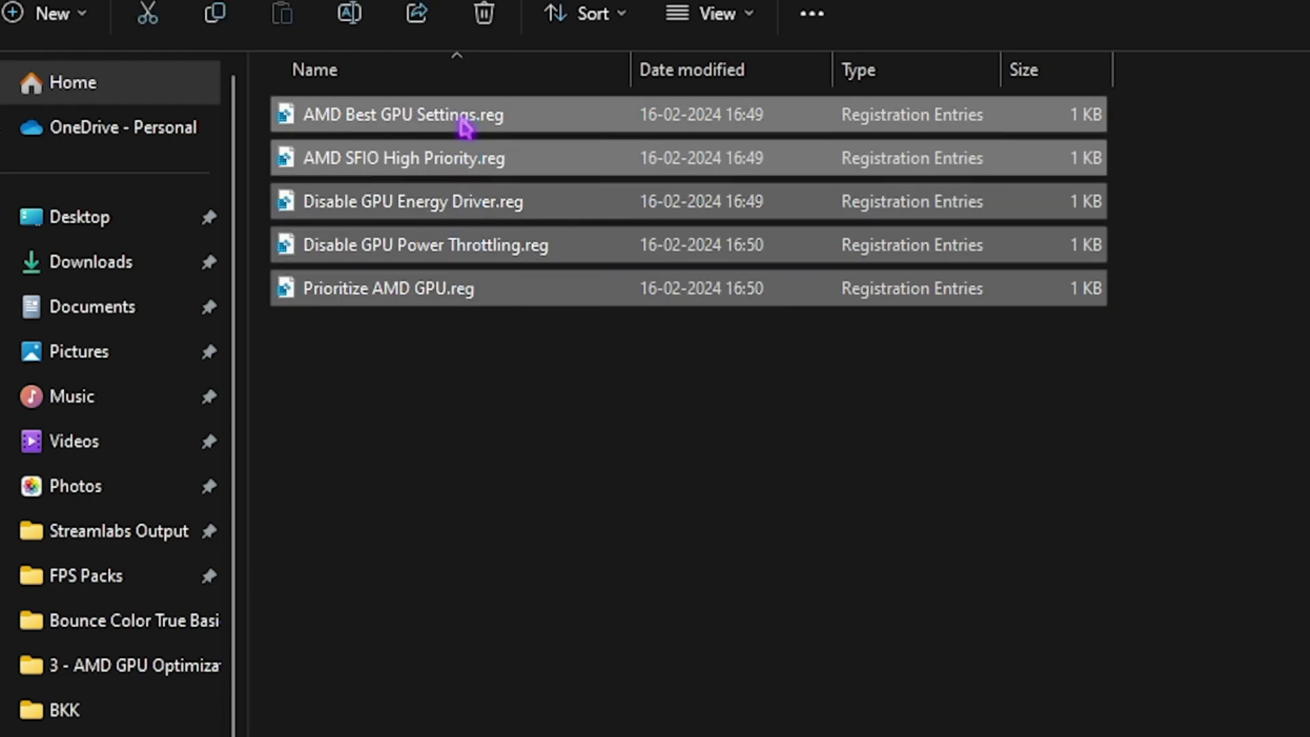
left_click(418, 489)
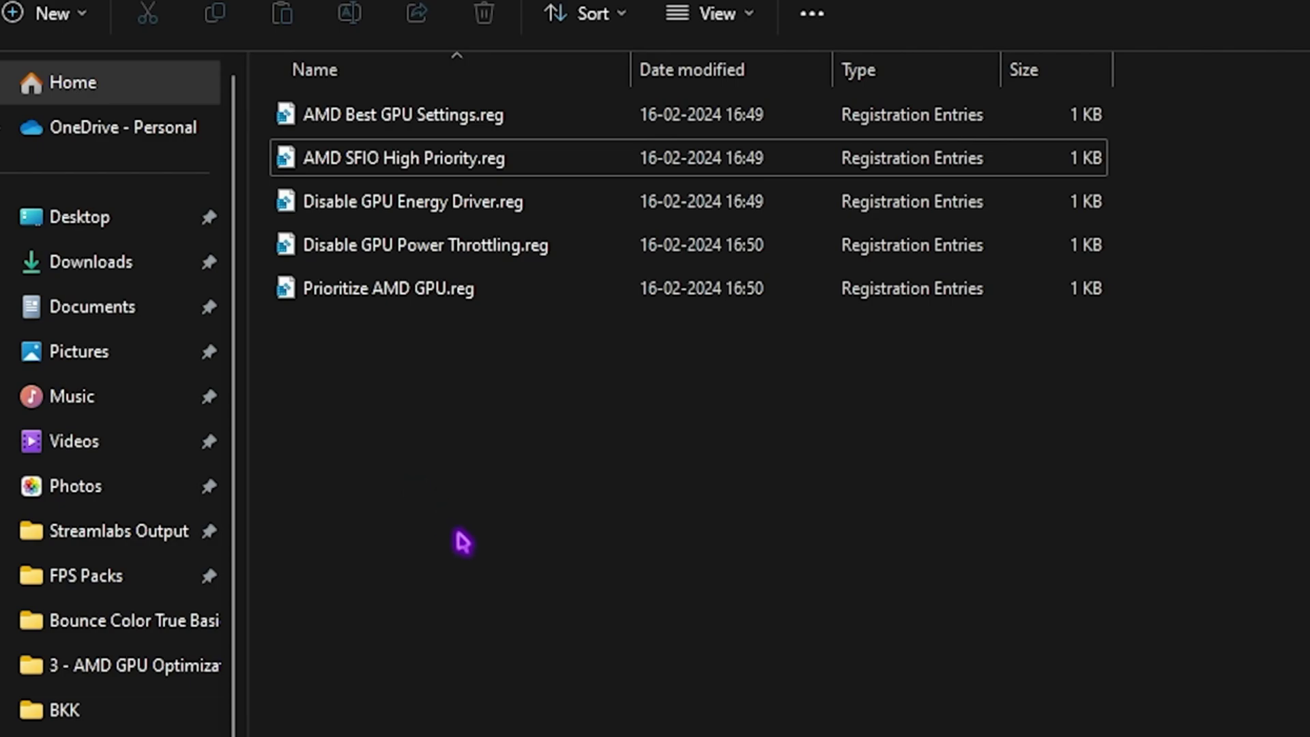
key("alt+Up")
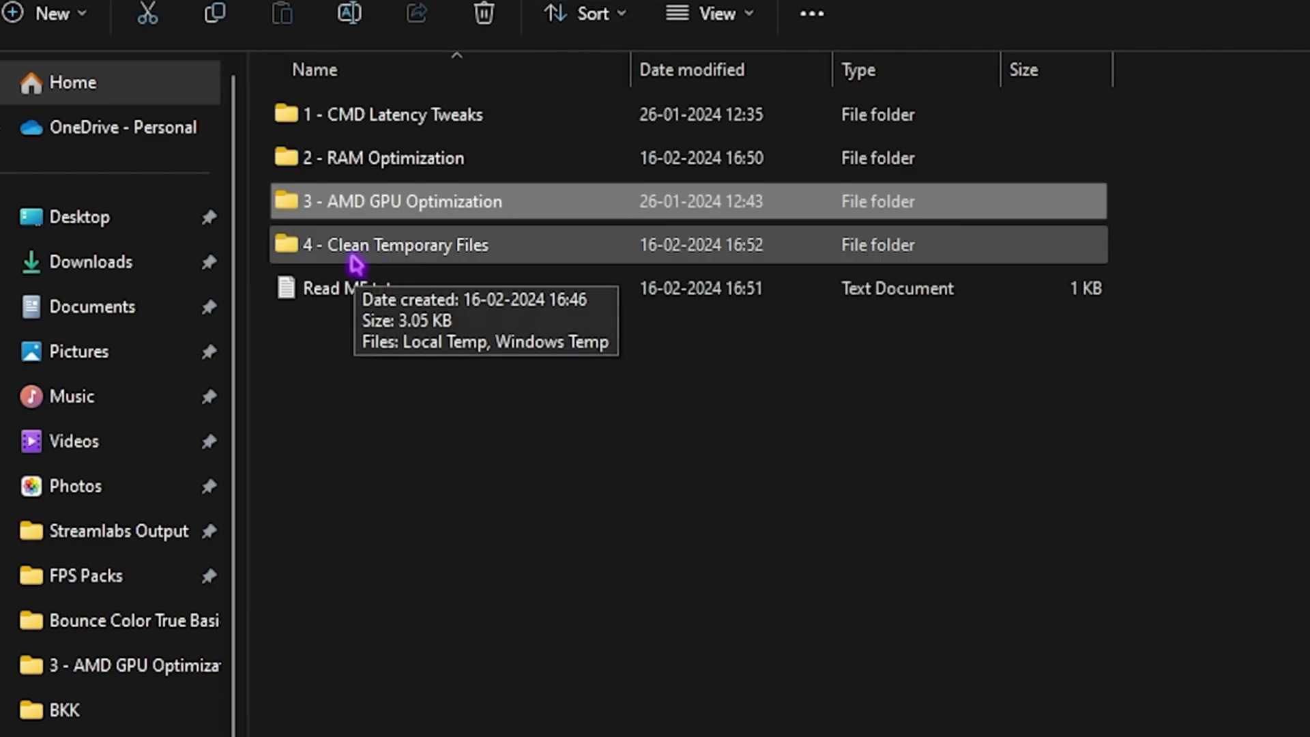
Delete everything in 4 - Clean Temporary Files' Local Temp, skipping all in-use files
double_click(375, 257)
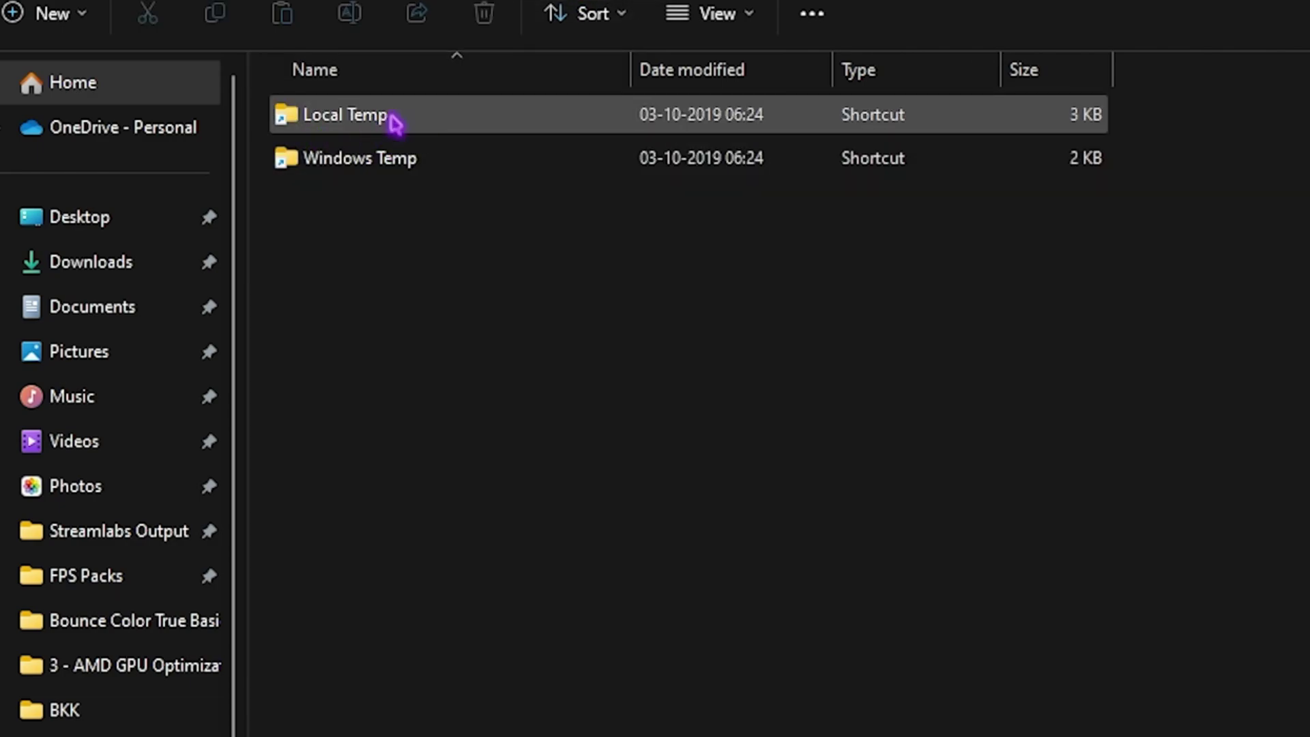
double_click(389, 123)
key("ctrl+a")
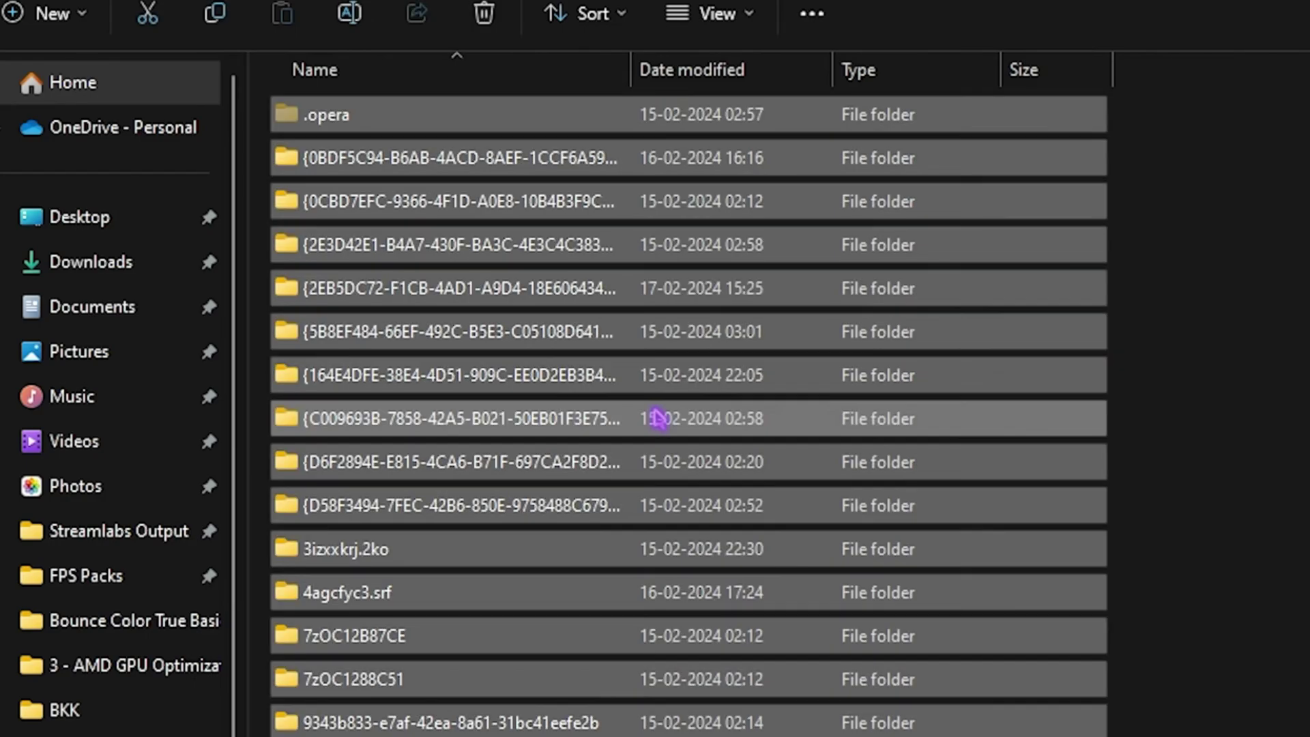
key("Delete")
key("Return")
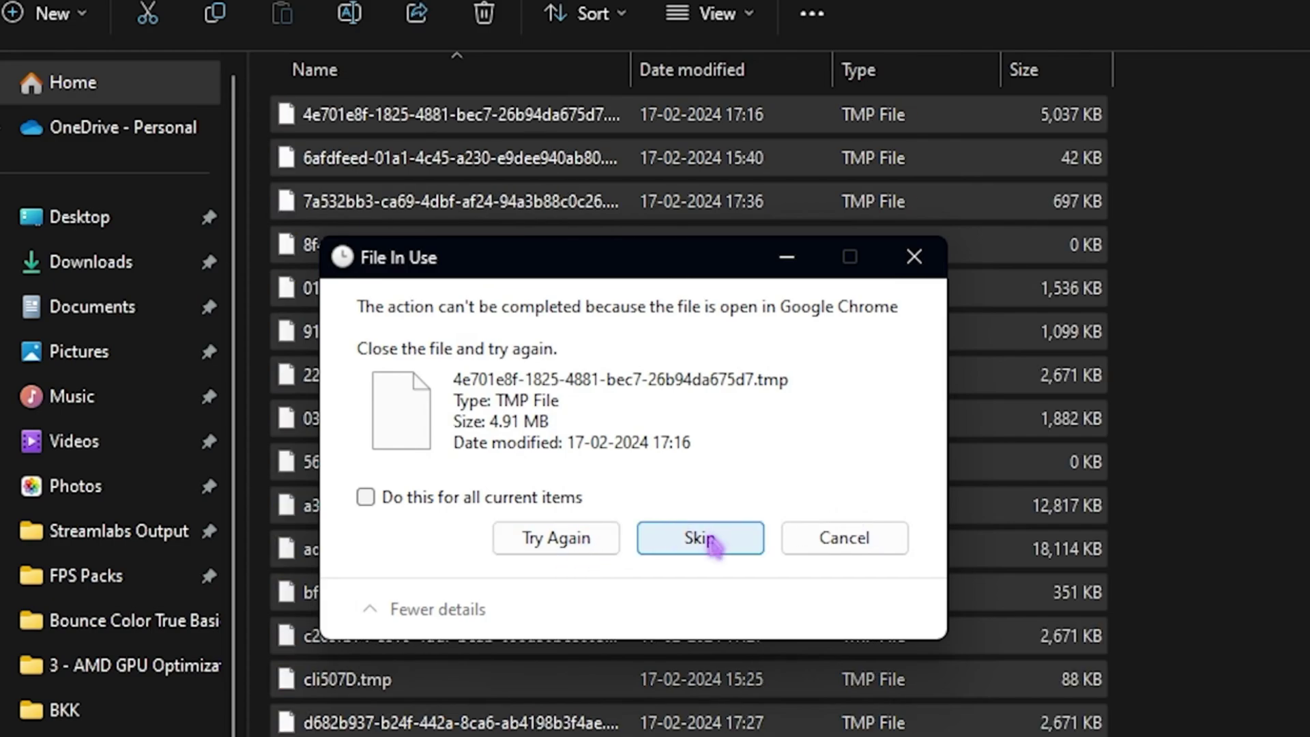
left_click(448, 497)
left_click(710, 544)
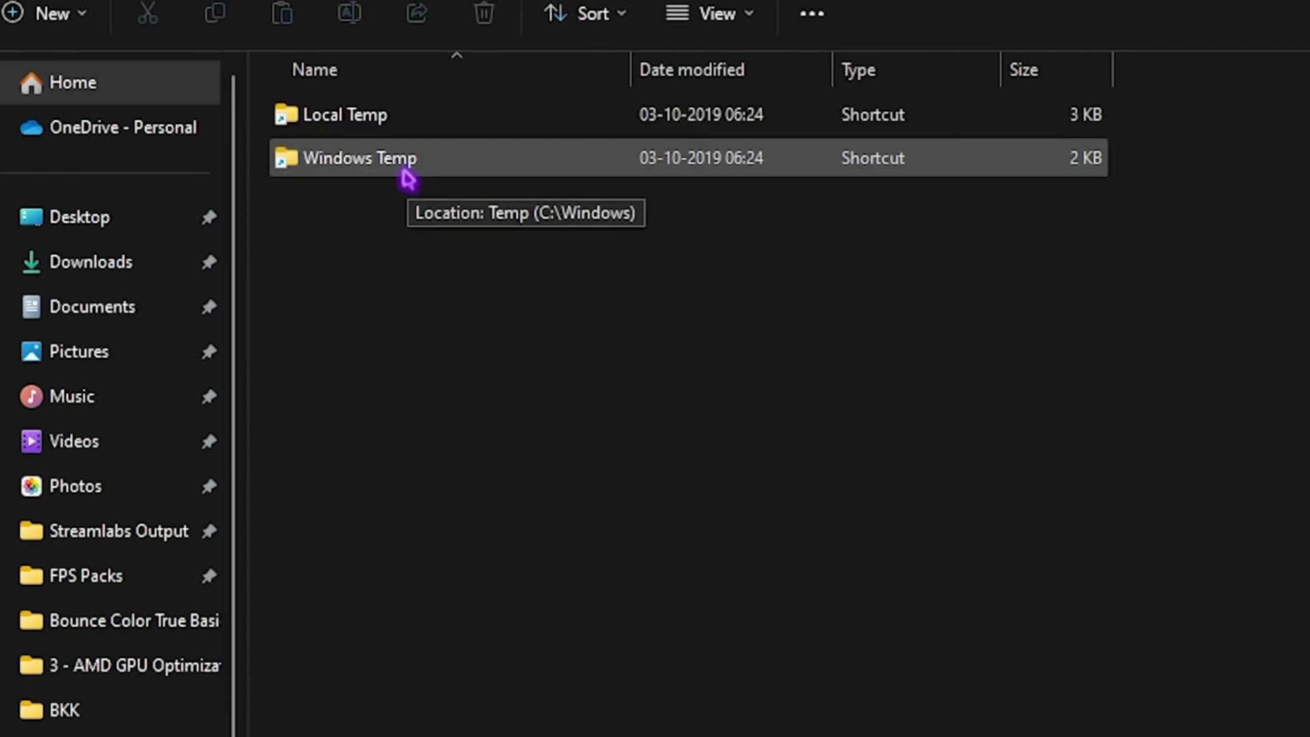
Permanently delete all Windows Temp contents, granting administrator permission to continue
double_click(355, 176)
key("ctrl+a")
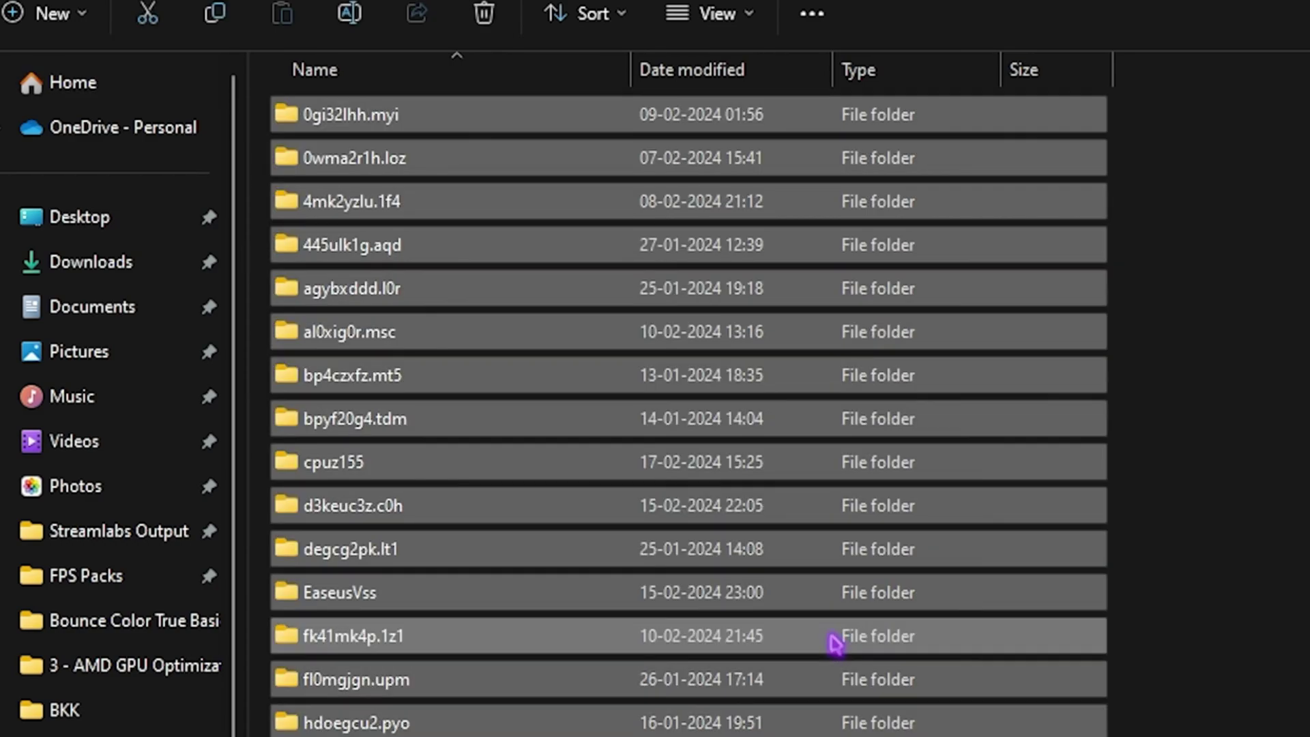
key("shift+Delete")
key("Return")
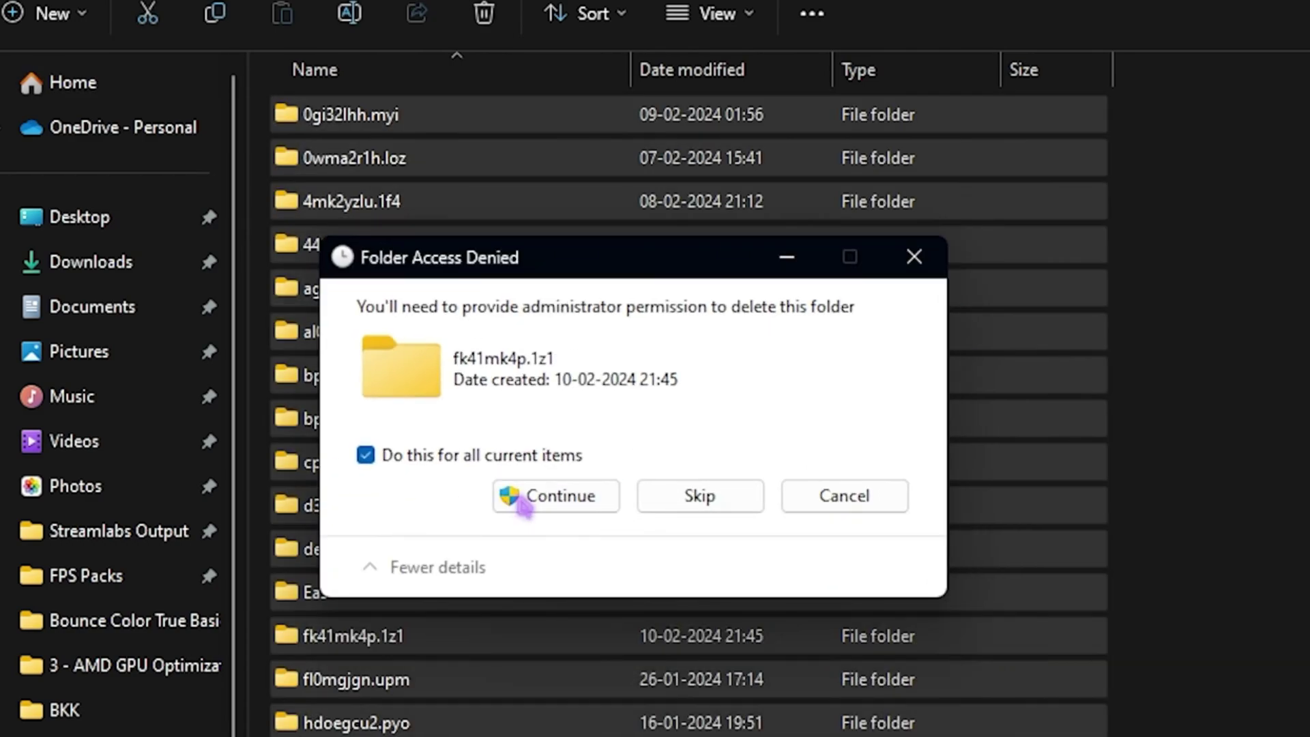
left_click(552, 502)
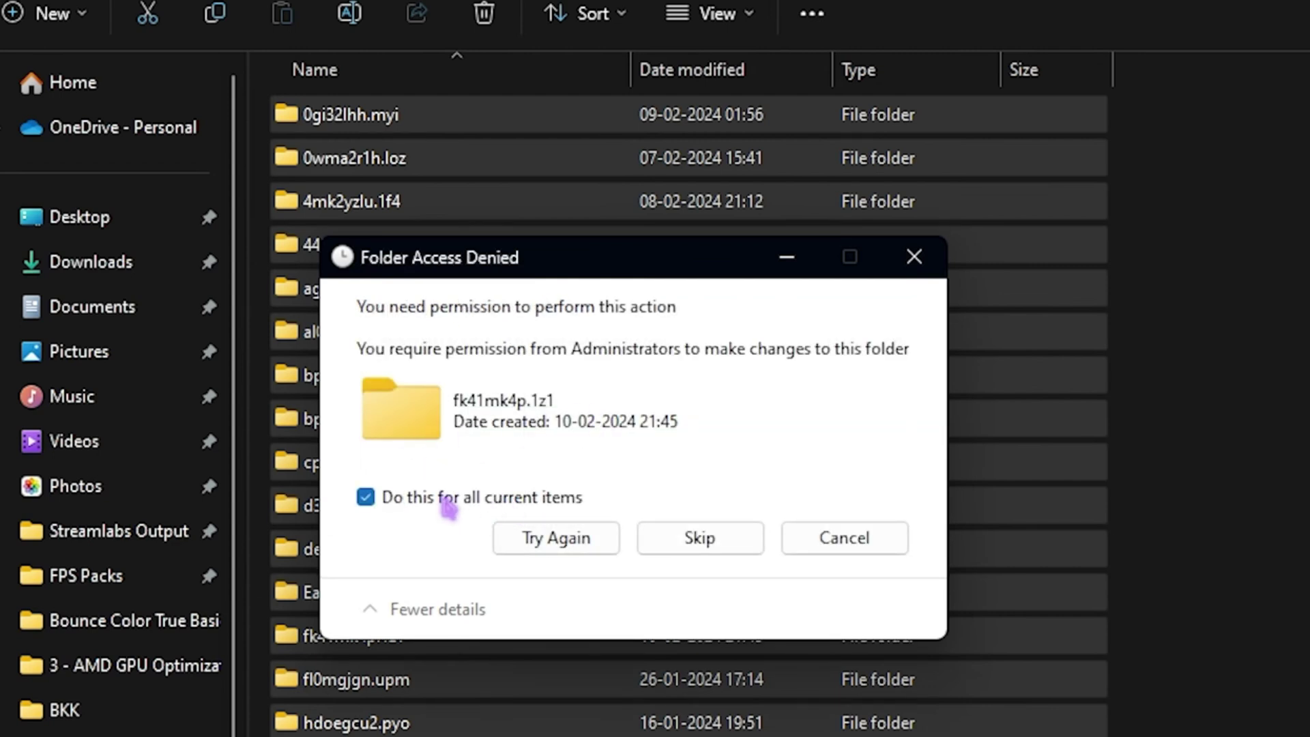